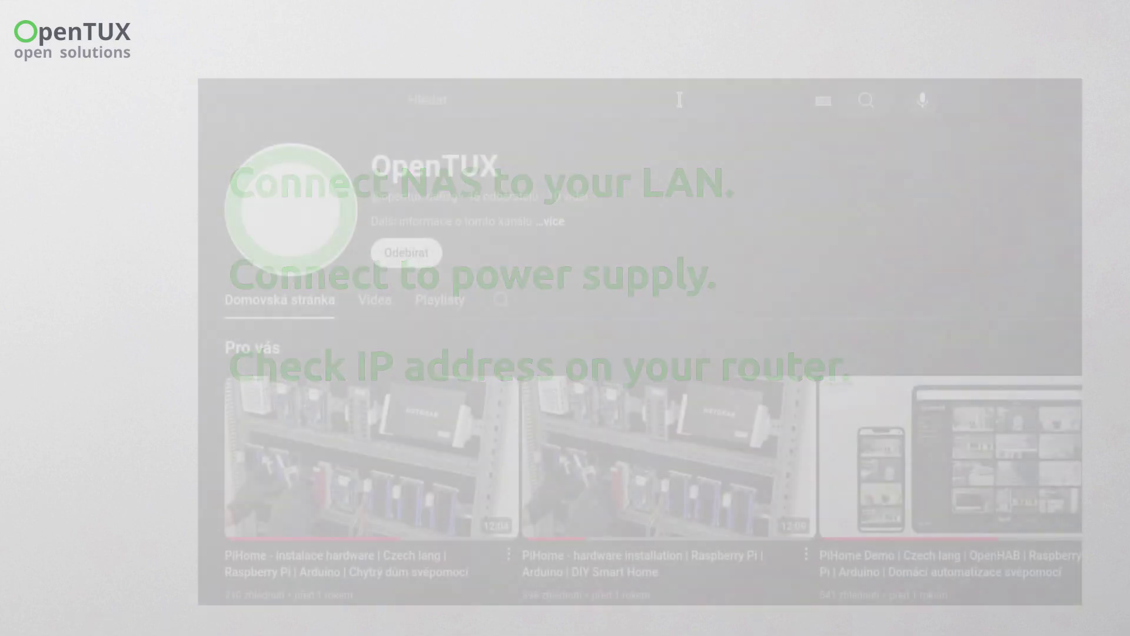
- Search YouTube for 'how to get ip adress tplink'
left_click(679, 100)
type("how")
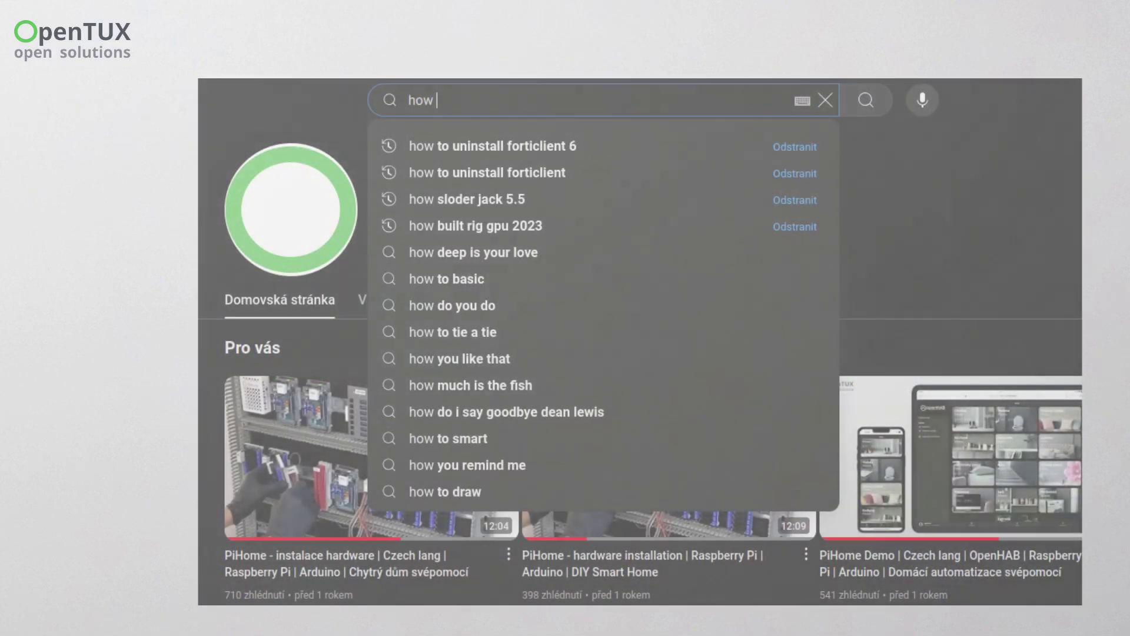
type(" to get ip adres")
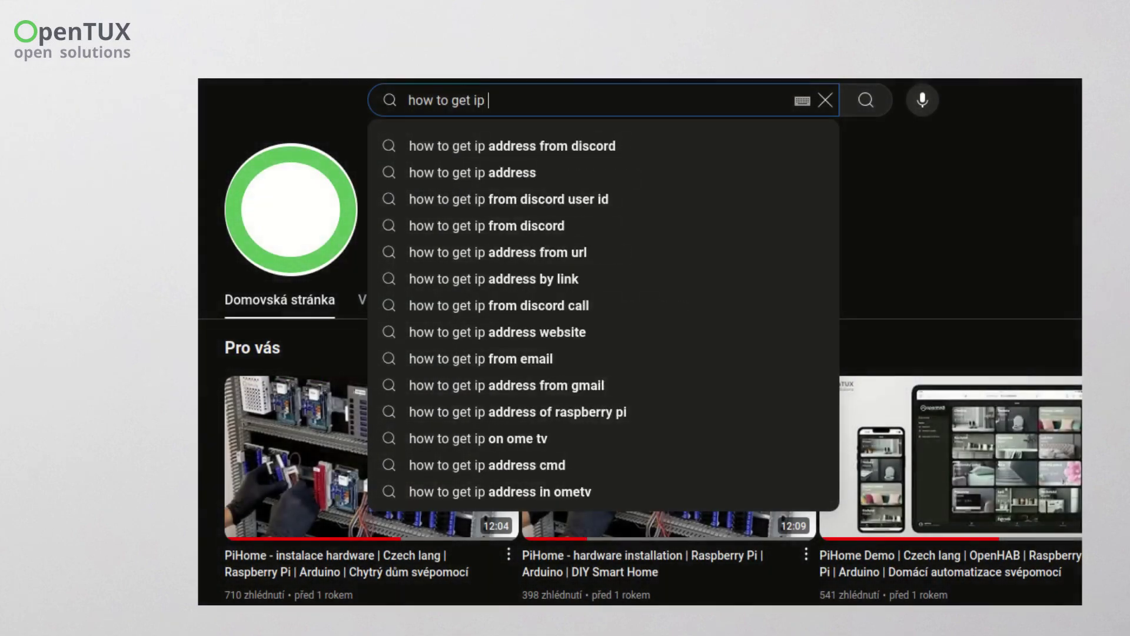
key("BackSpace")
type("dress tplink")
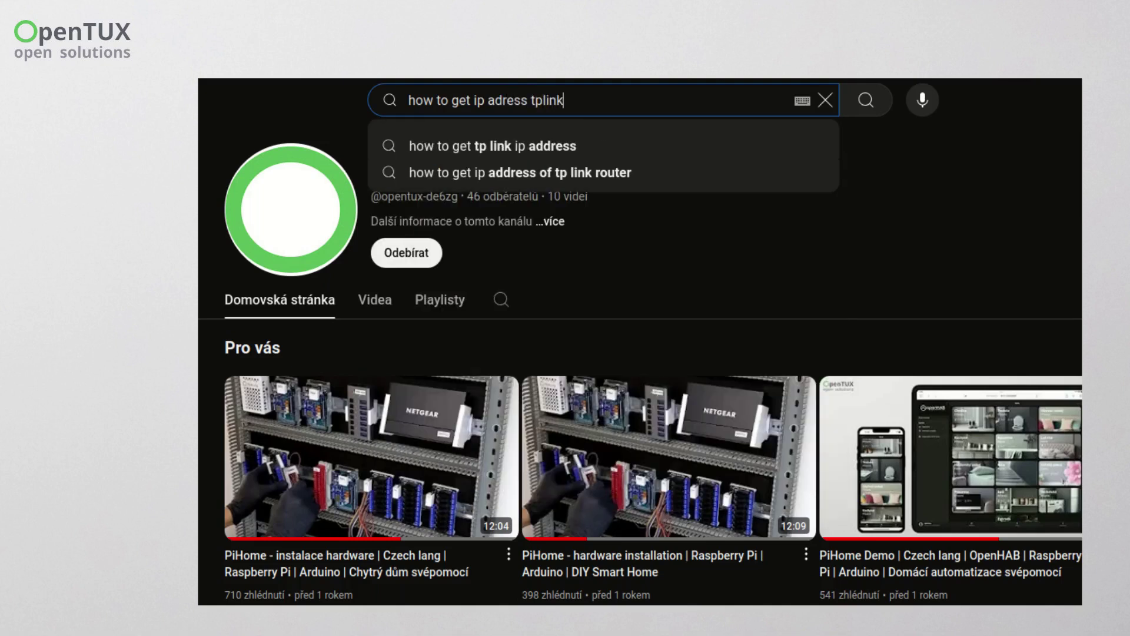
key("Return")
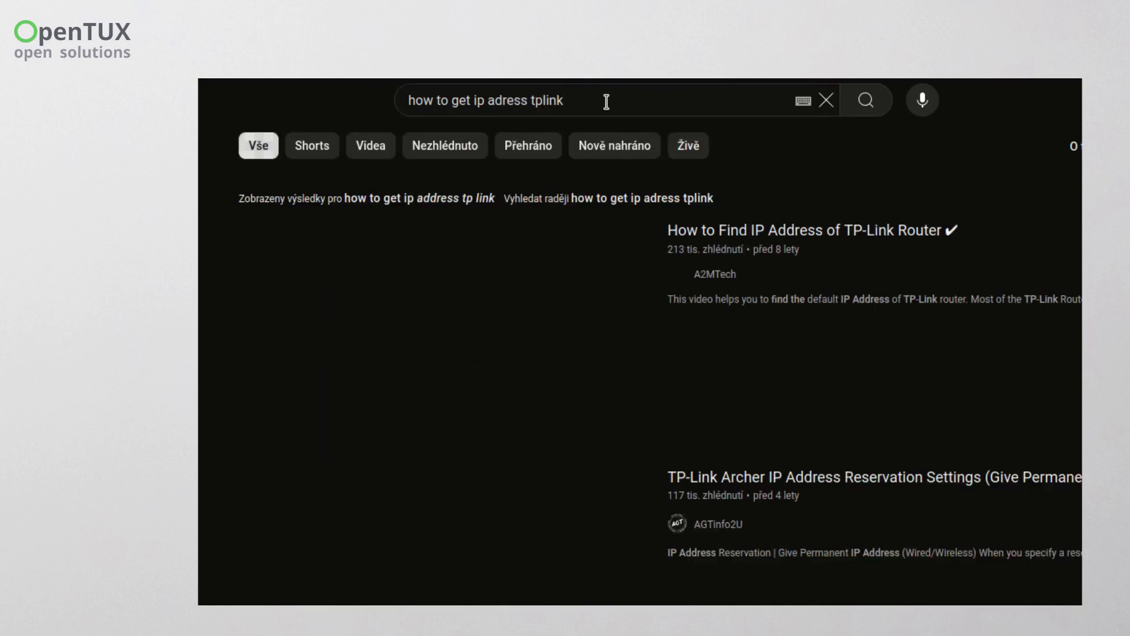
- Swap 'tplink' for 'mikrotik' in the query and search again
left_click_drag(531, 100, 590, 103)
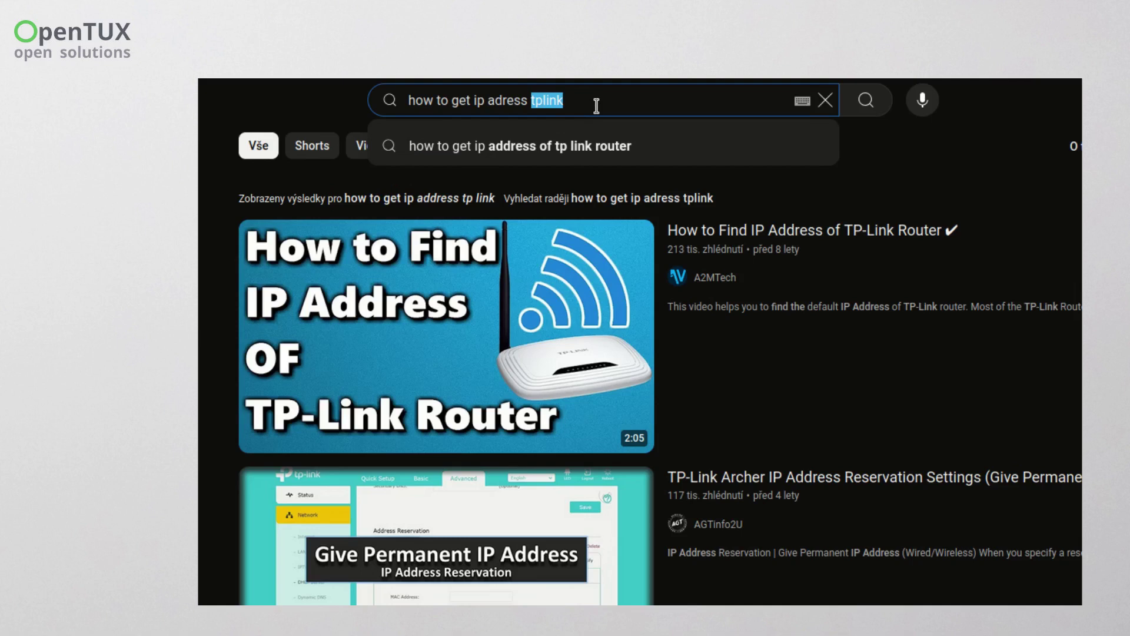
type("mikrotik")
key("Return")
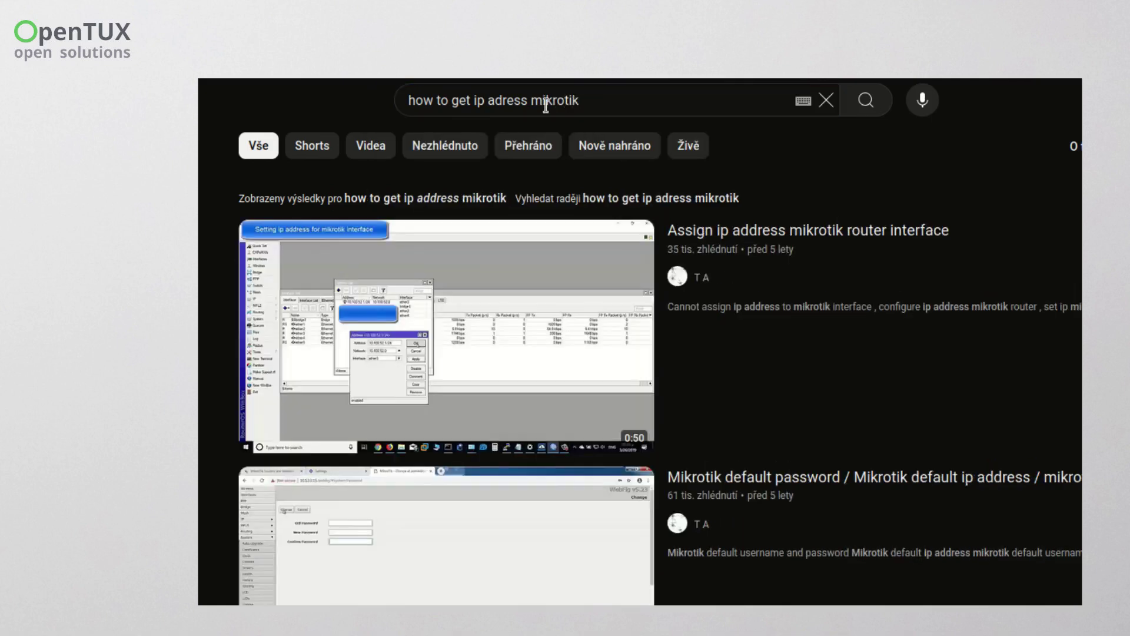
left_click_drag(532, 103, 601, 104)
type("...")
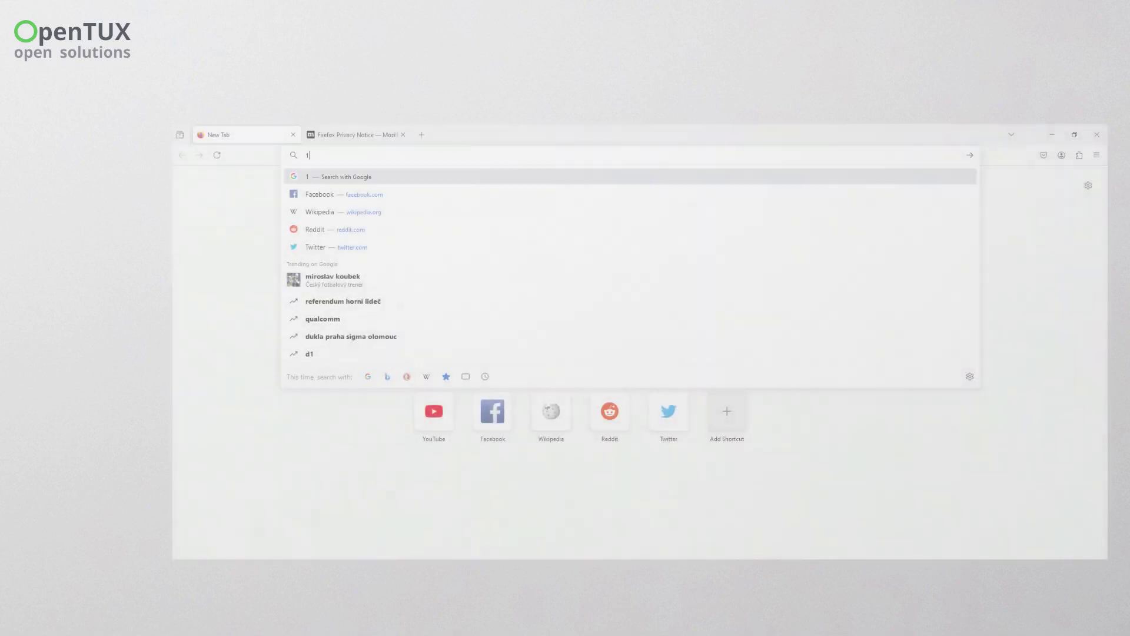
- Load 10.0.0.28 in Firefox and log in with the admin user name and its password
type("28")
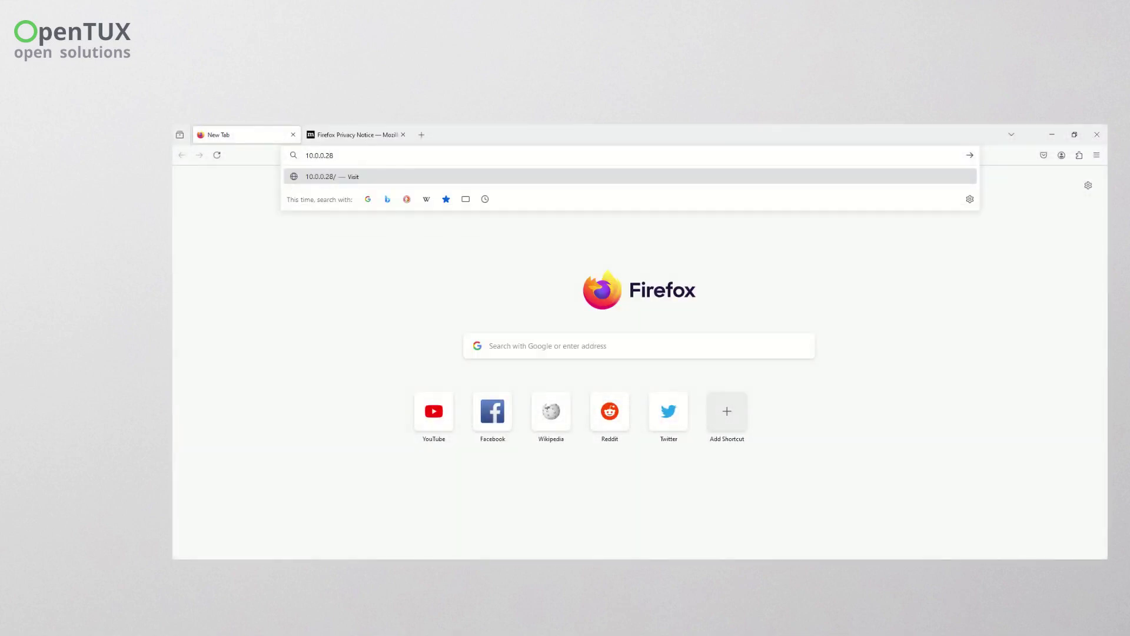
key("Return")
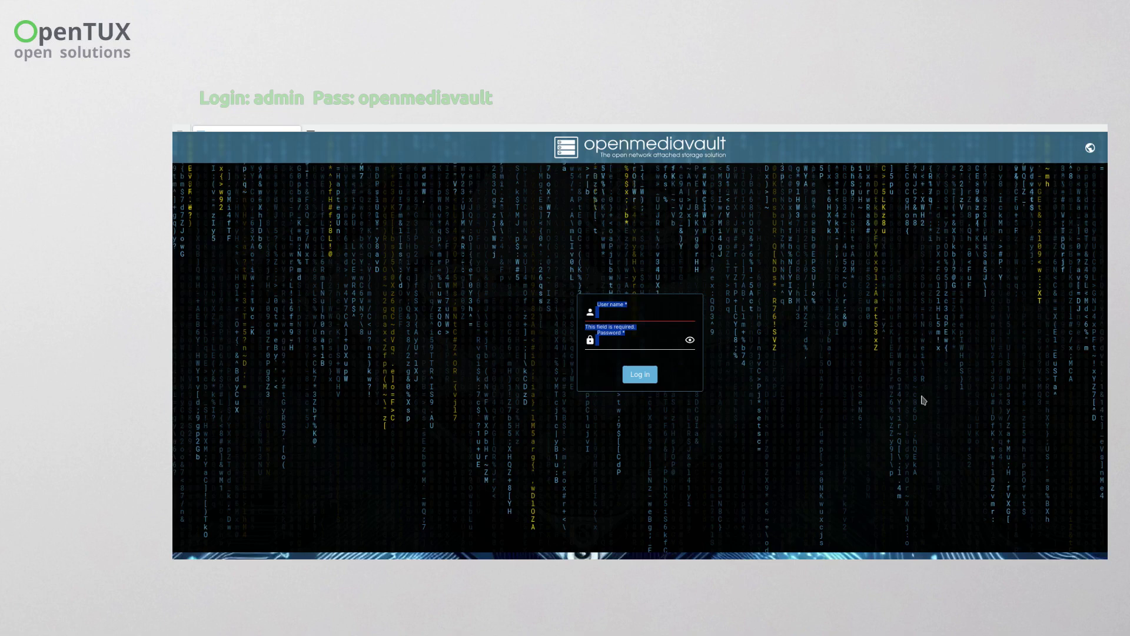
left_click(630, 314)
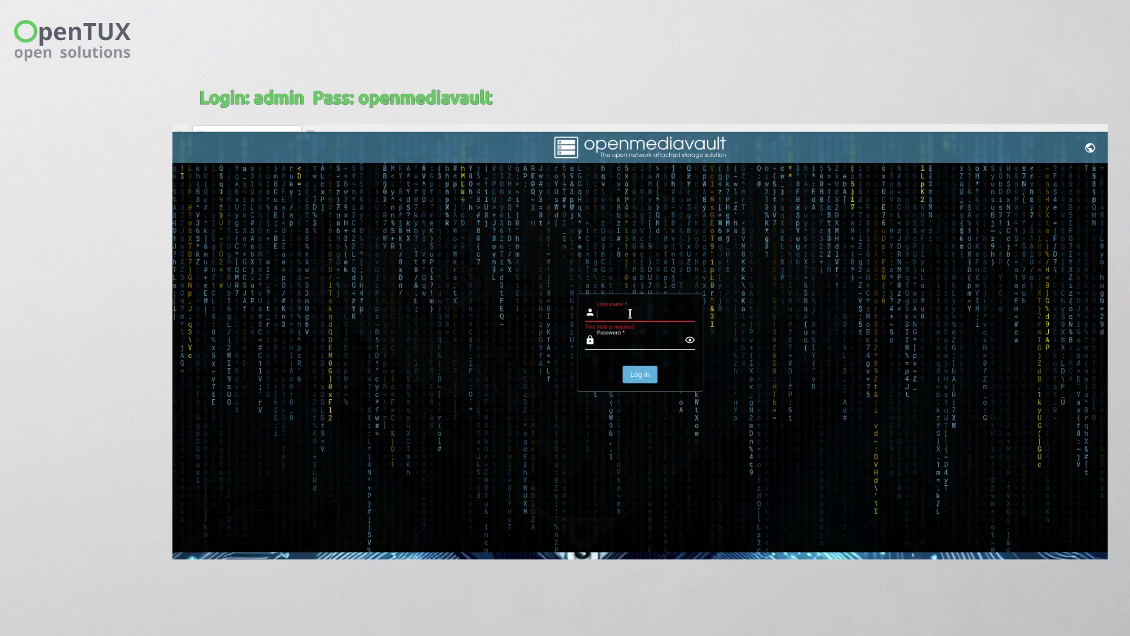
type("admin")
key("Tab")
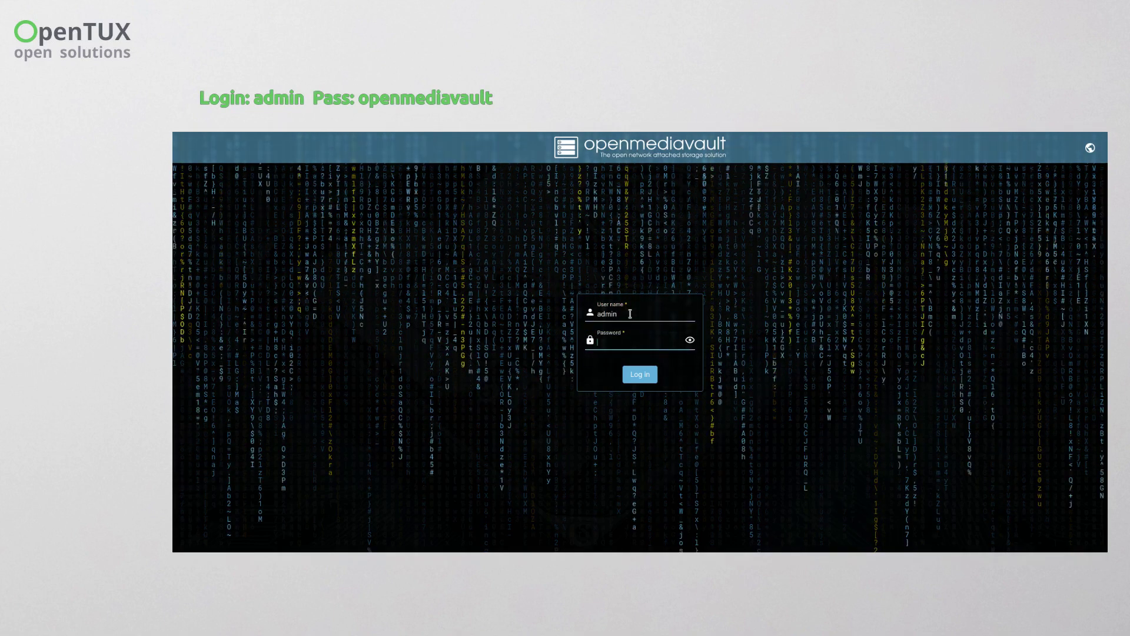
type("open")
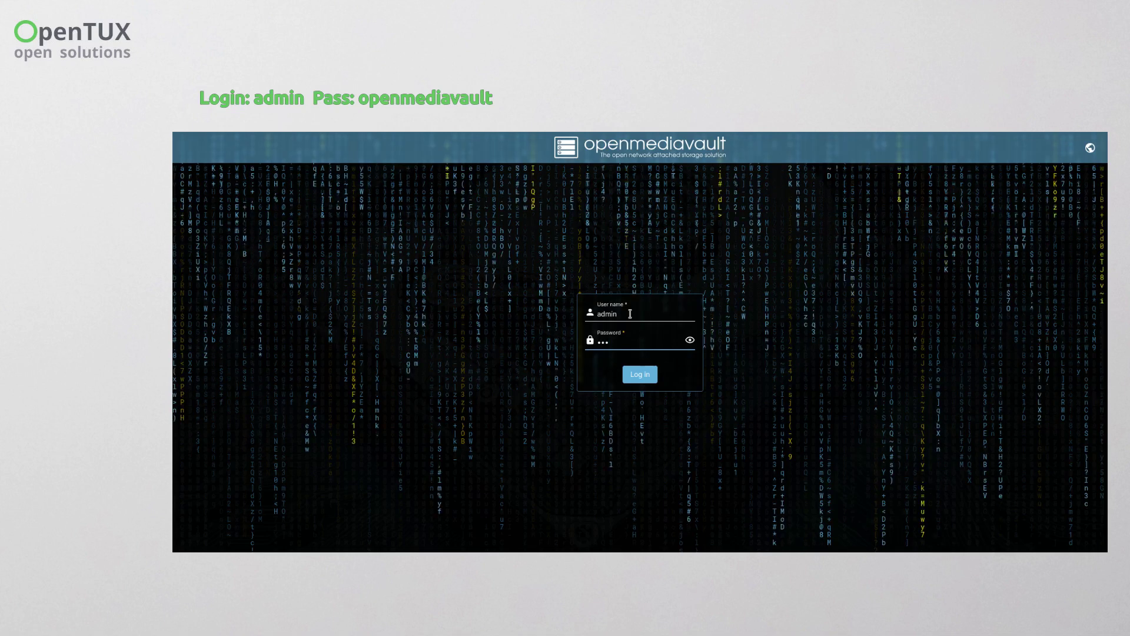
type("mediavaul")
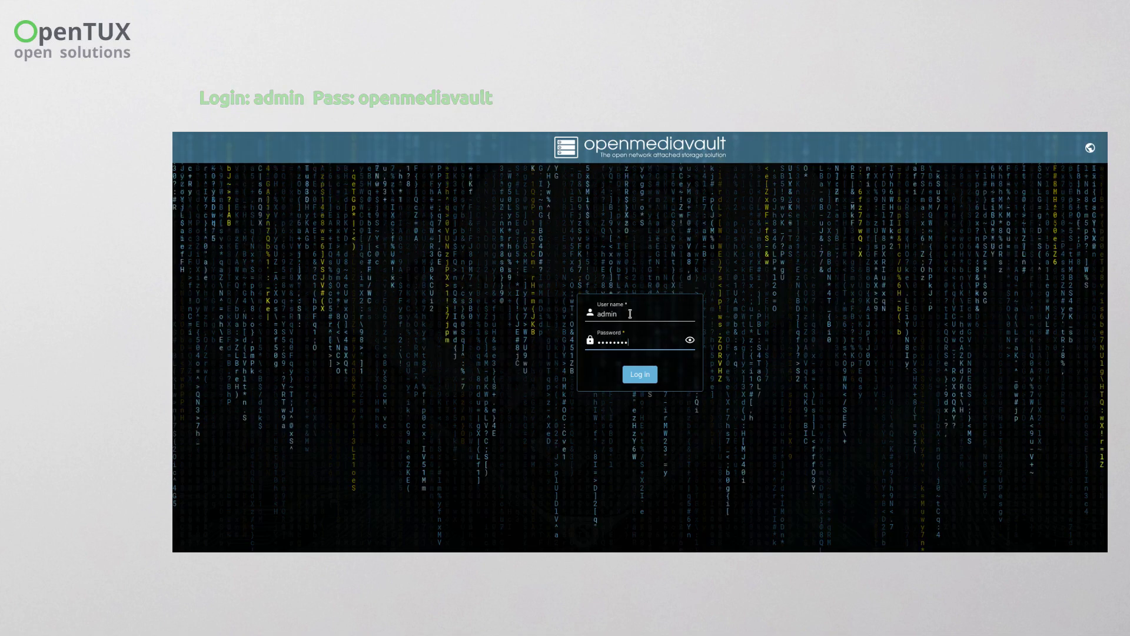
type("t")
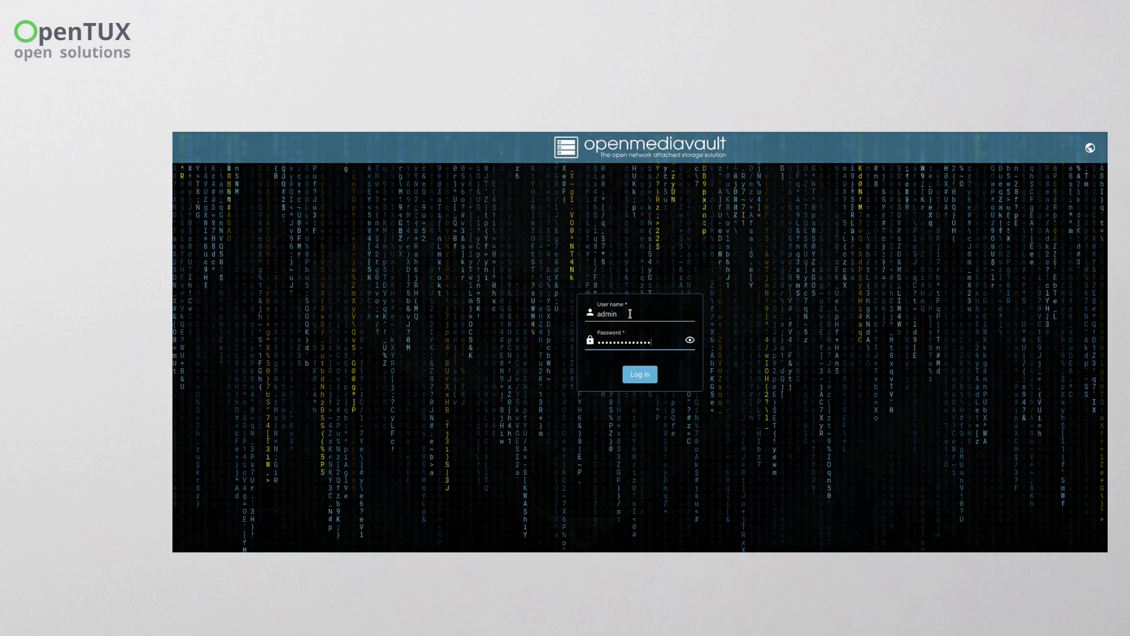
key("Return")
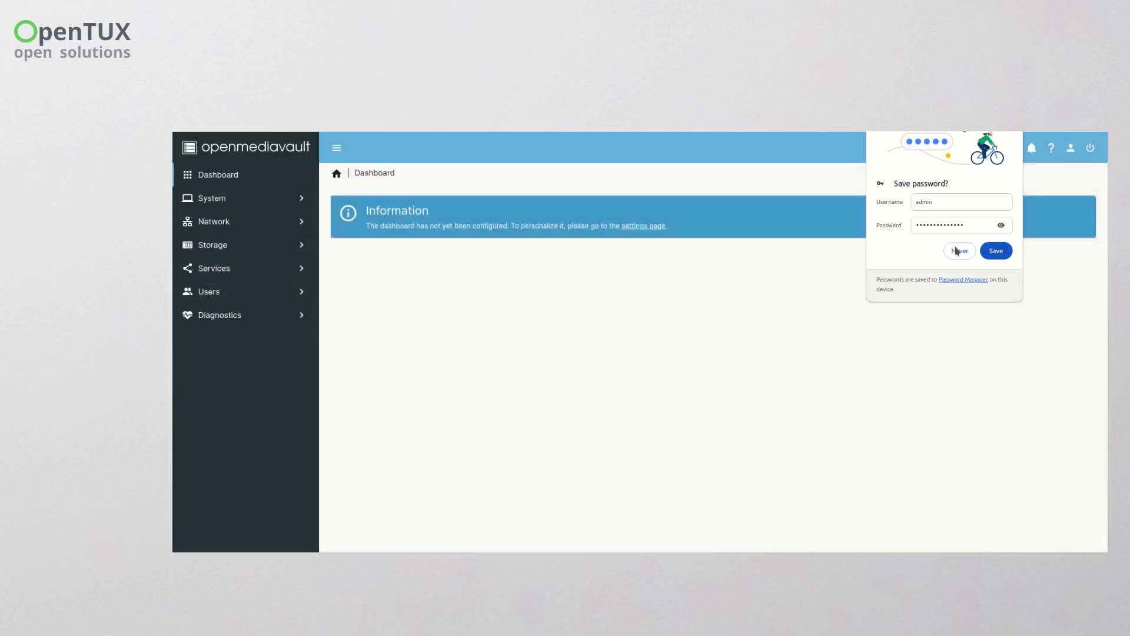
- Decline the browser's save-password prompt and save a new administrator password
left_click(957, 250)
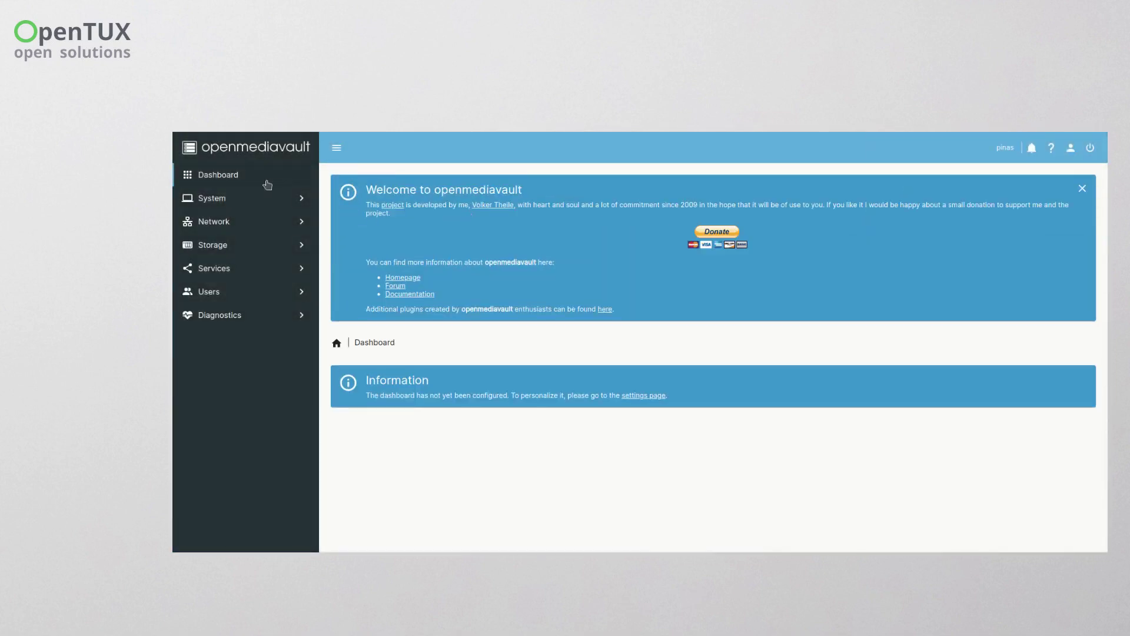
left_click(1082, 150)
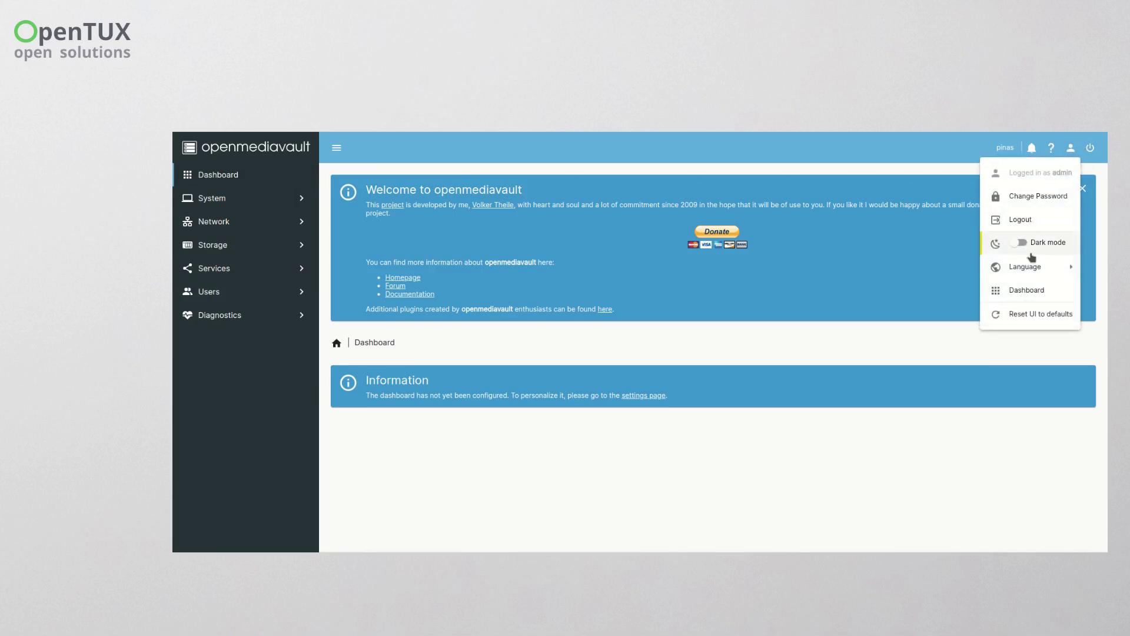
mouse_move(1029, 275)
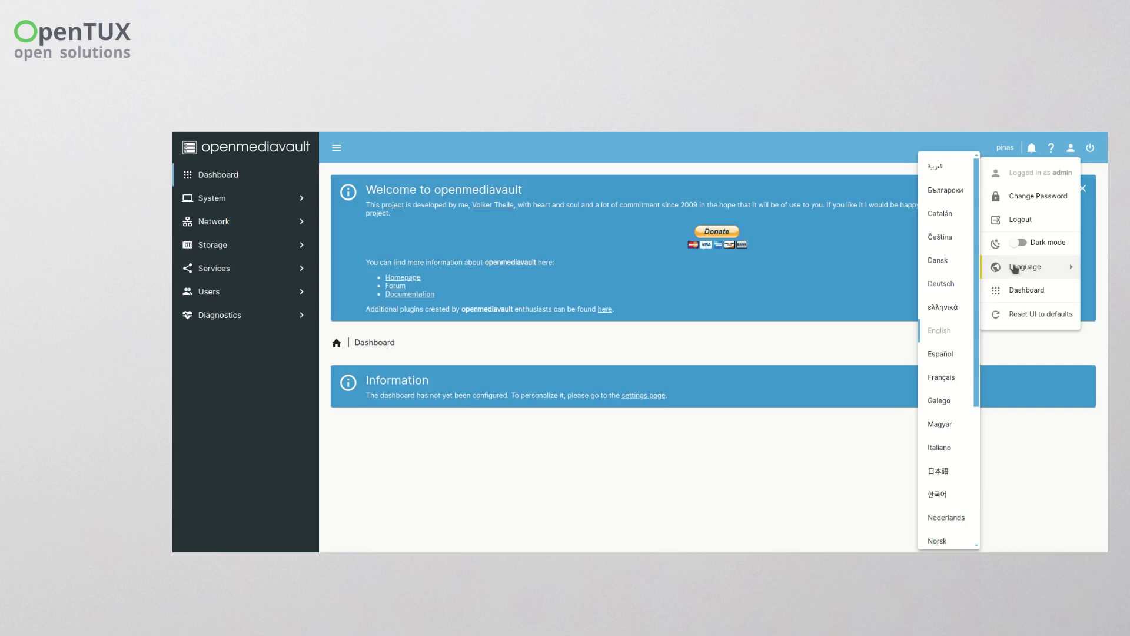
left_click(1032, 194)
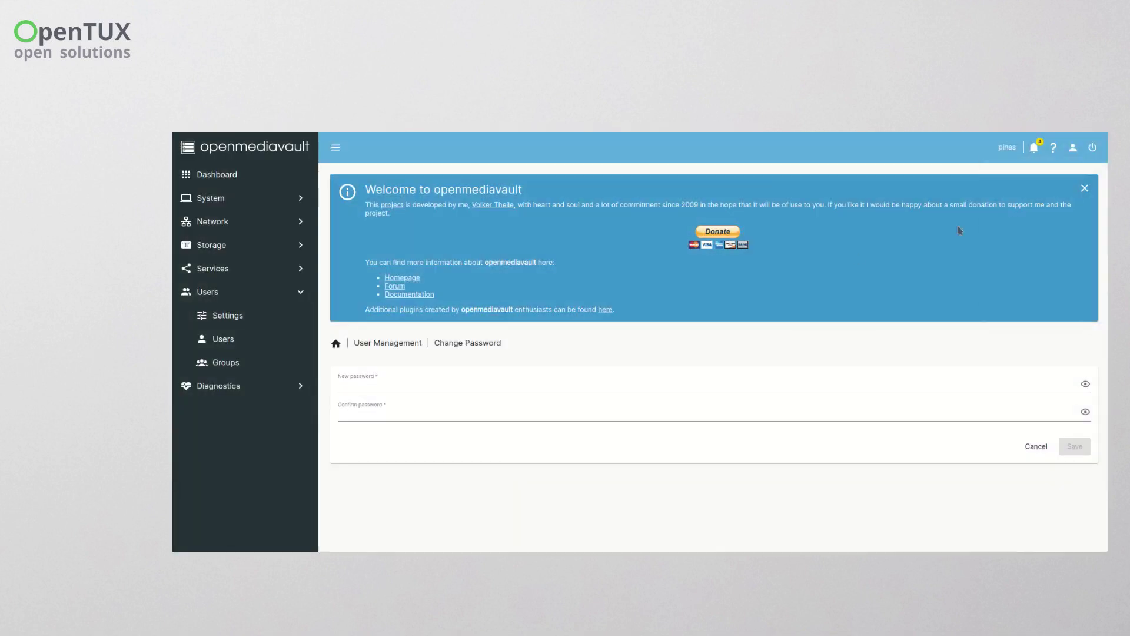
left_click(455, 384)
type("••")
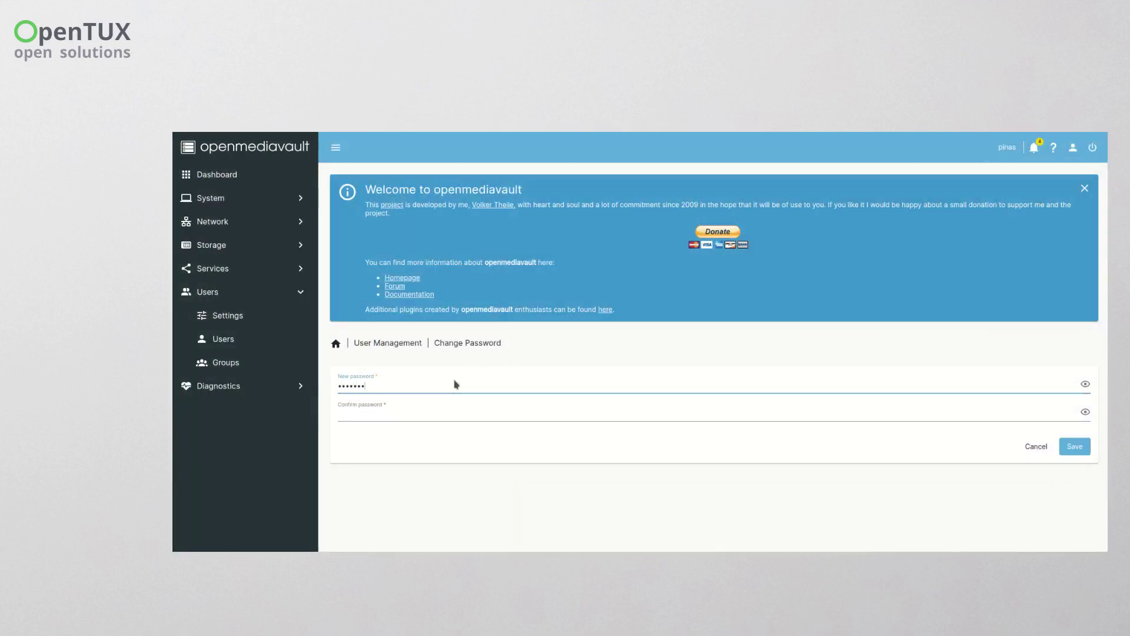
key("Tab")
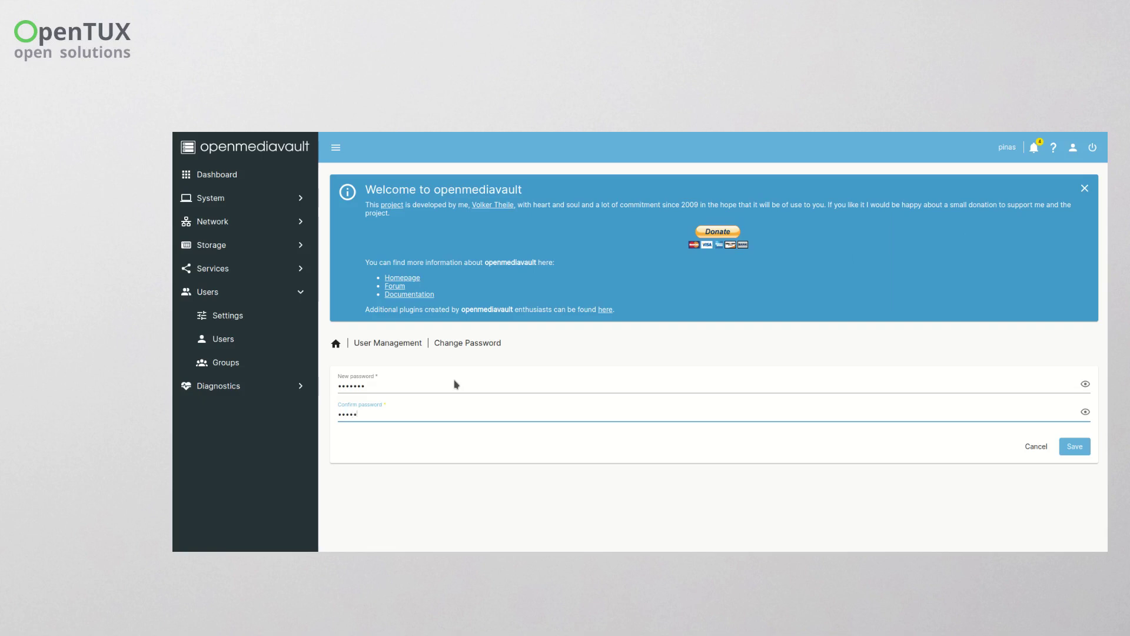
left_click(1077, 449)
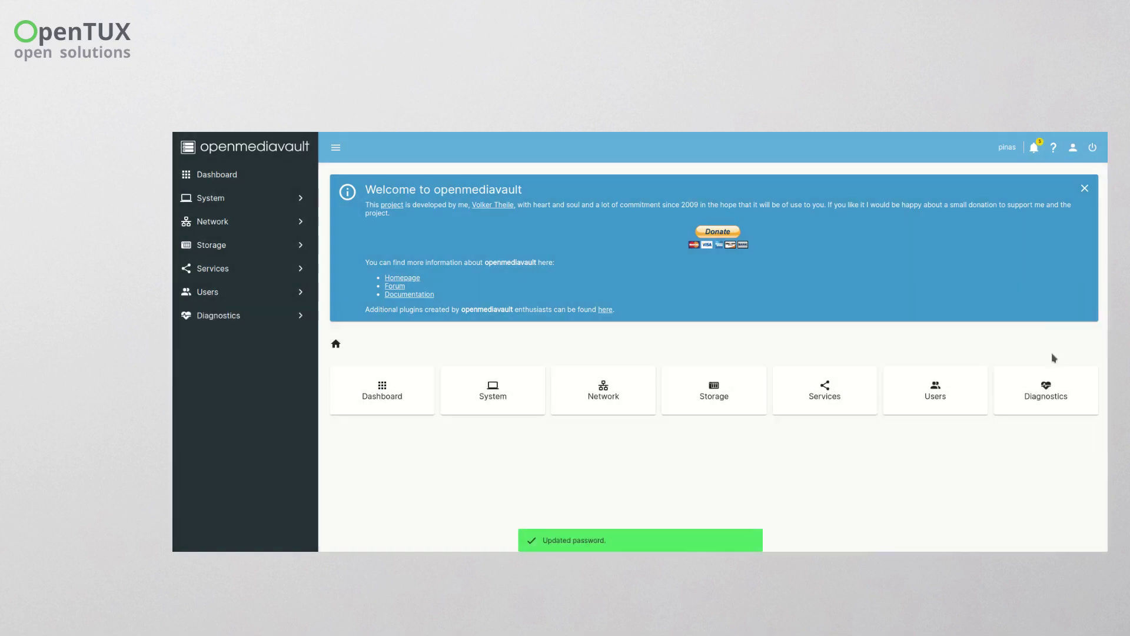
left_click(209, 299)
- Edit the only user account and save a new password for it
left_click(265, 339)
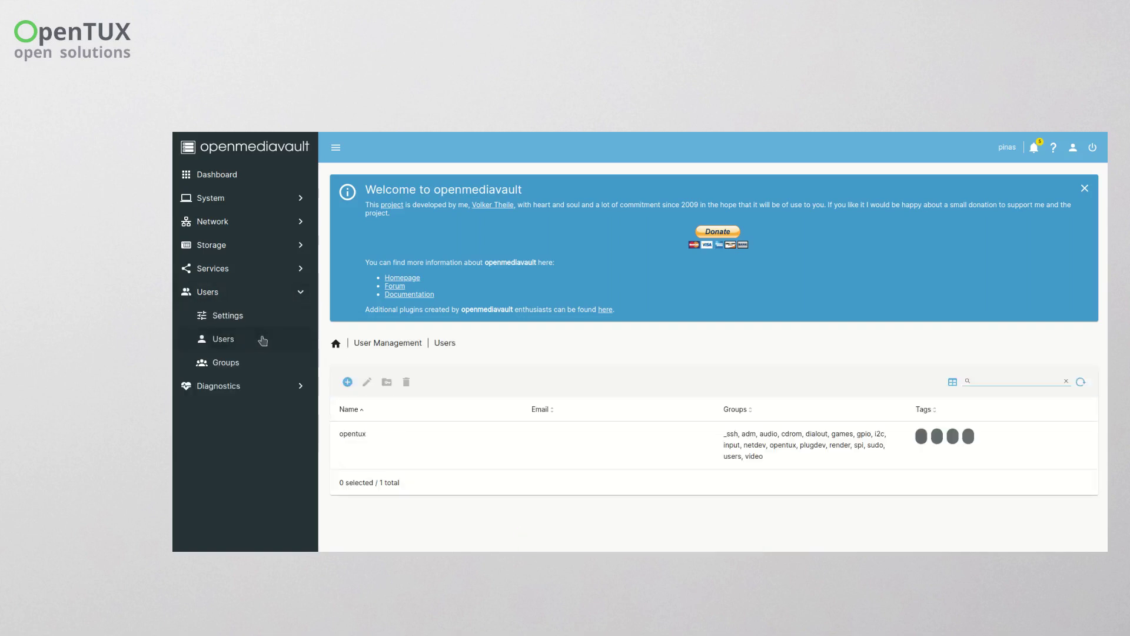
left_click(387, 430)
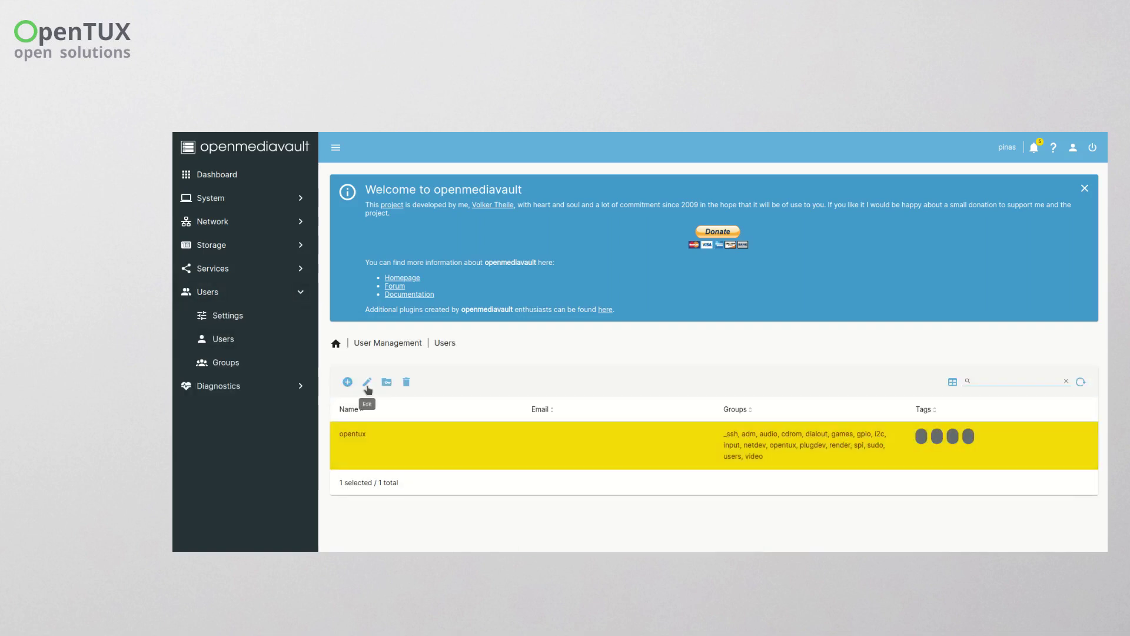
left_click(367, 382)
left_click(379, 441)
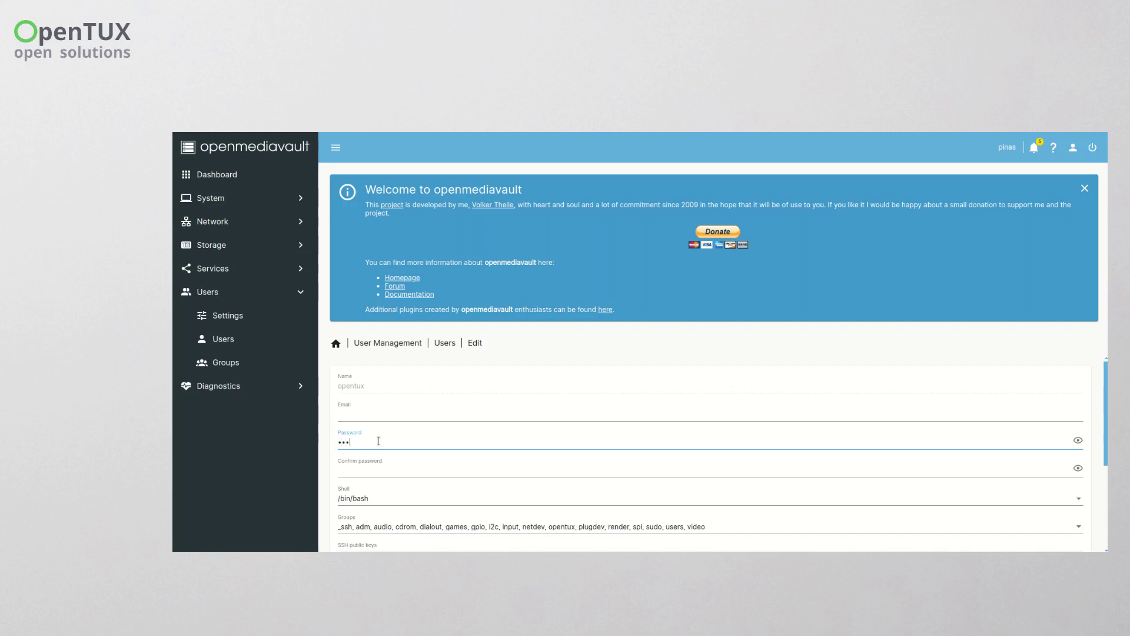
key("Tab")
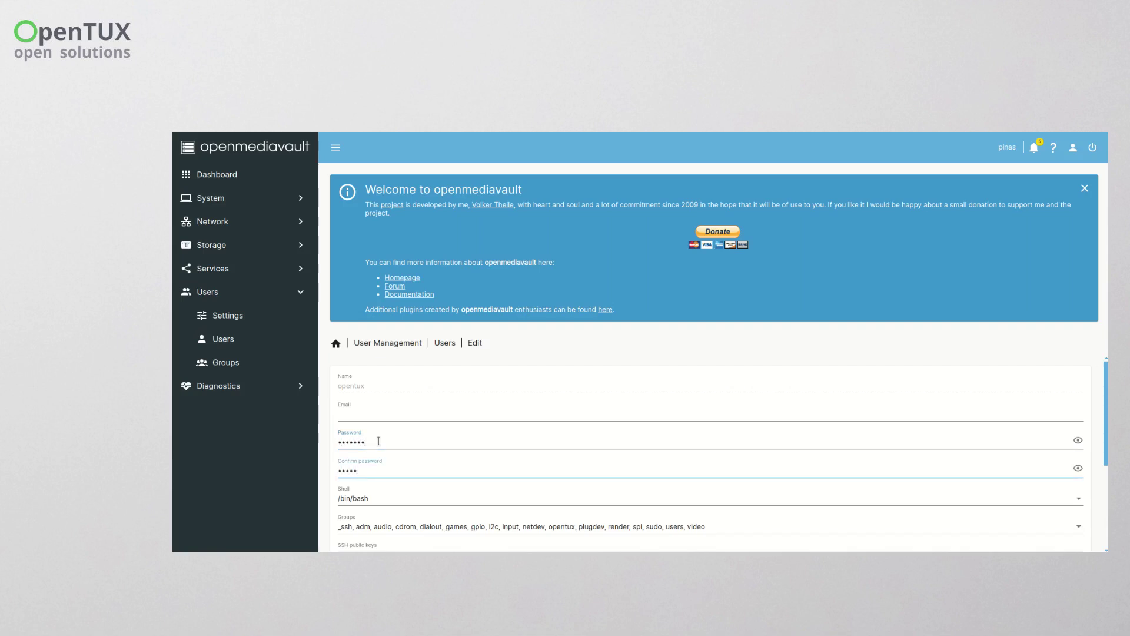
scroll(438, 392, "down", 3)
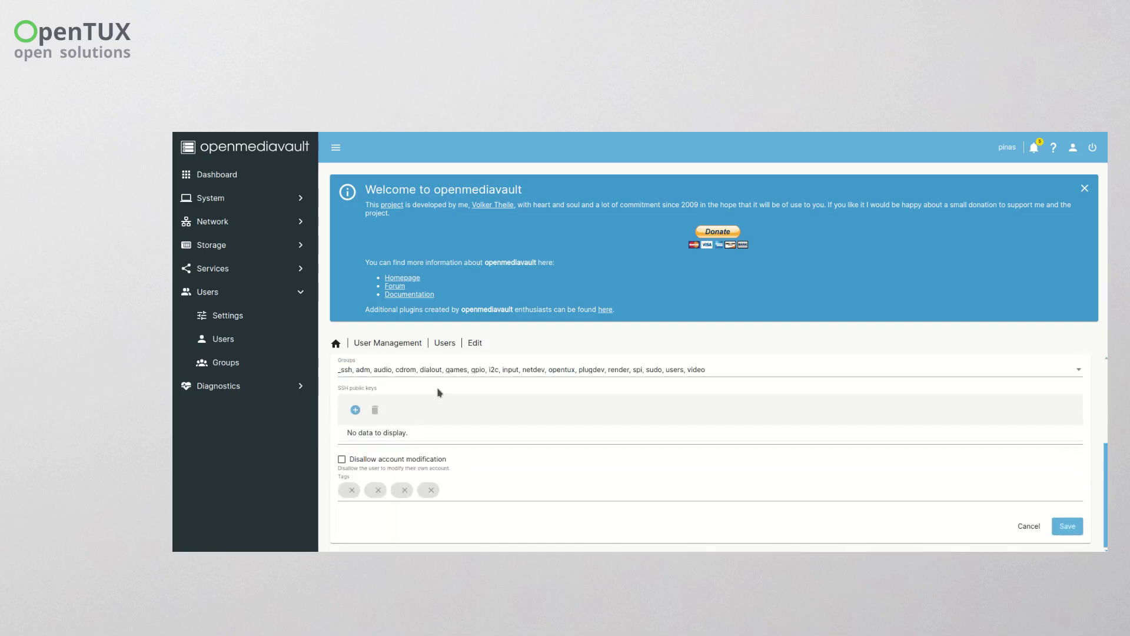
left_click(1053, 524)
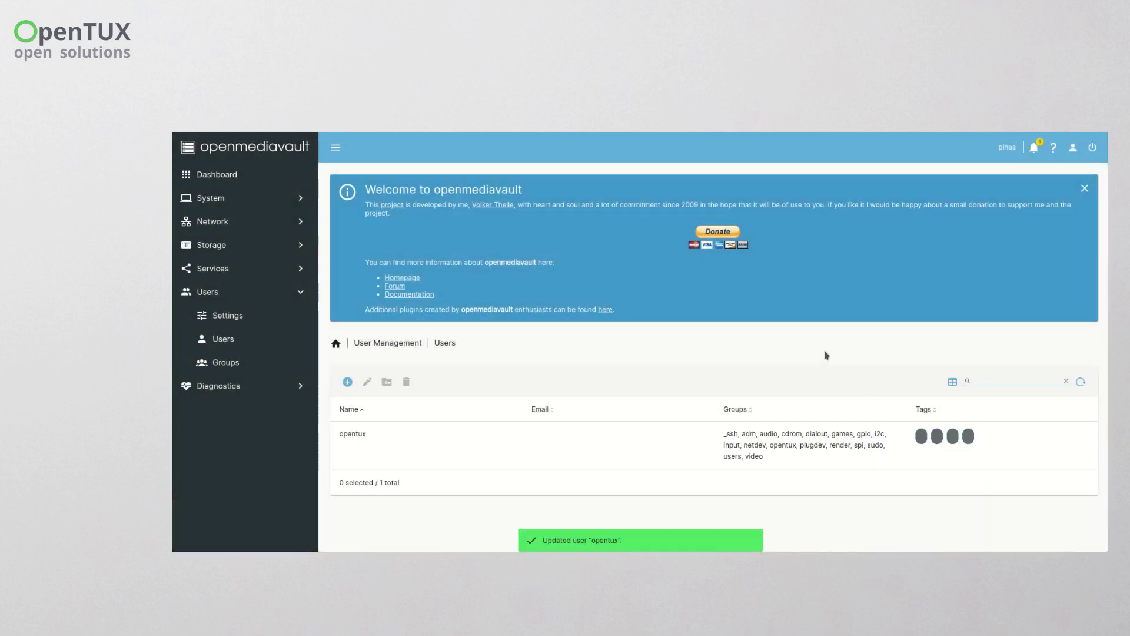
- Apply the pending configuration changes, then go to the Network section
left_click(242, 200)
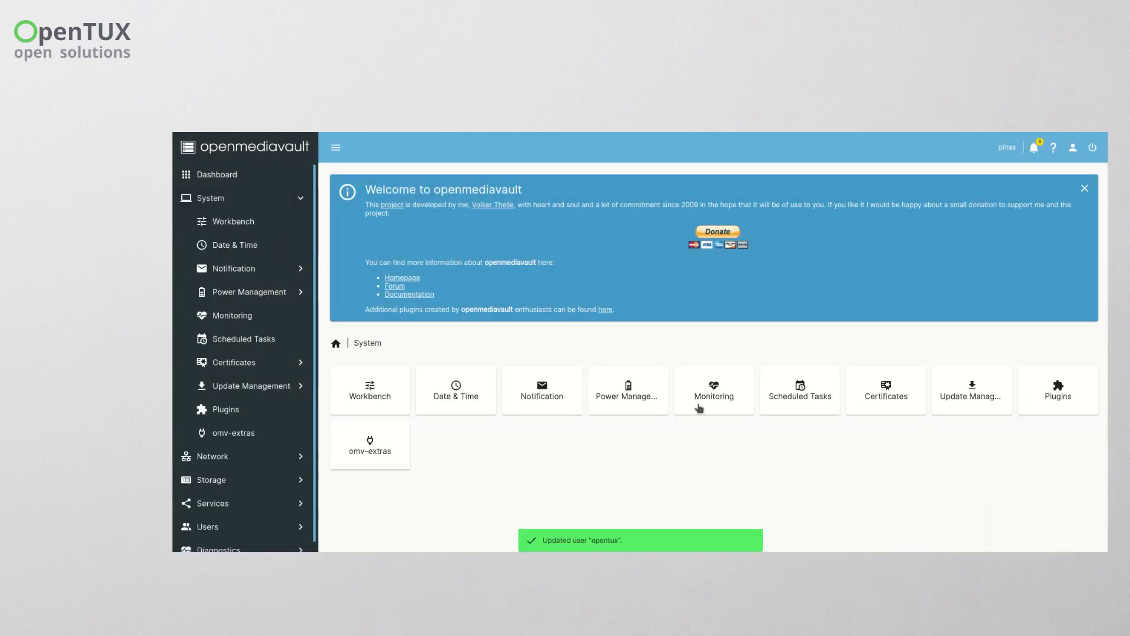
left_click(1089, 361)
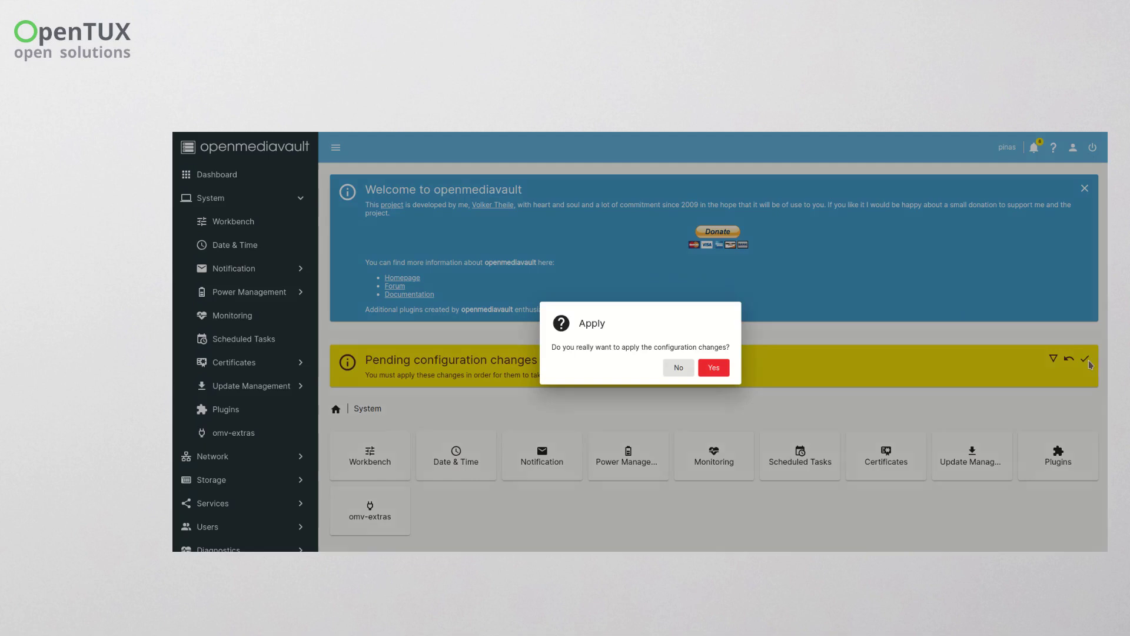
left_click(713, 368)
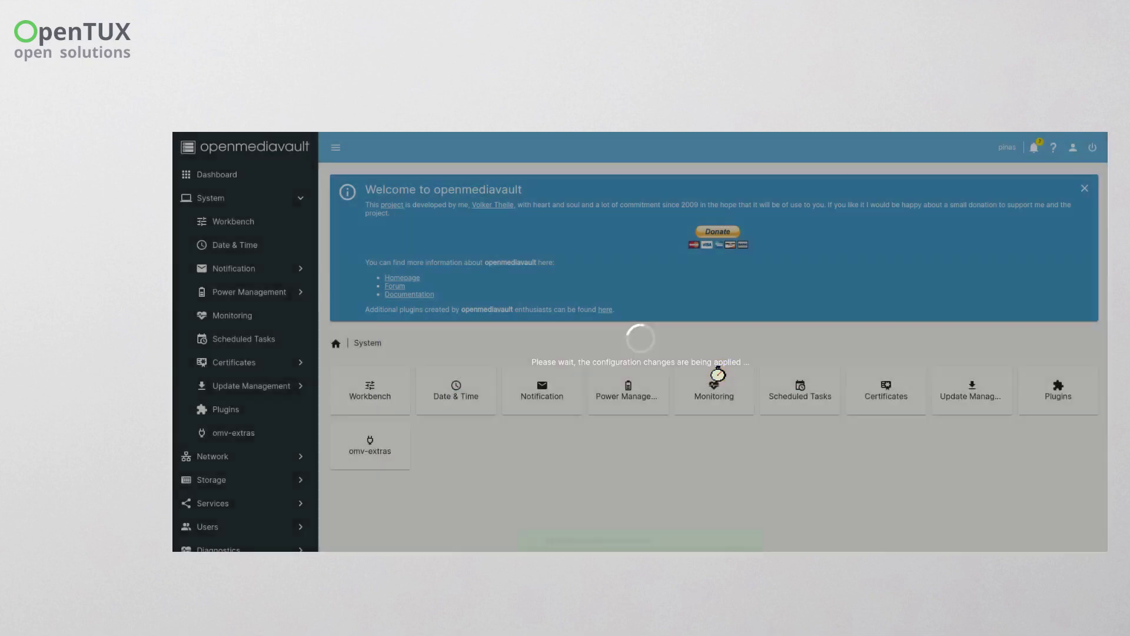
left_click(236, 457)
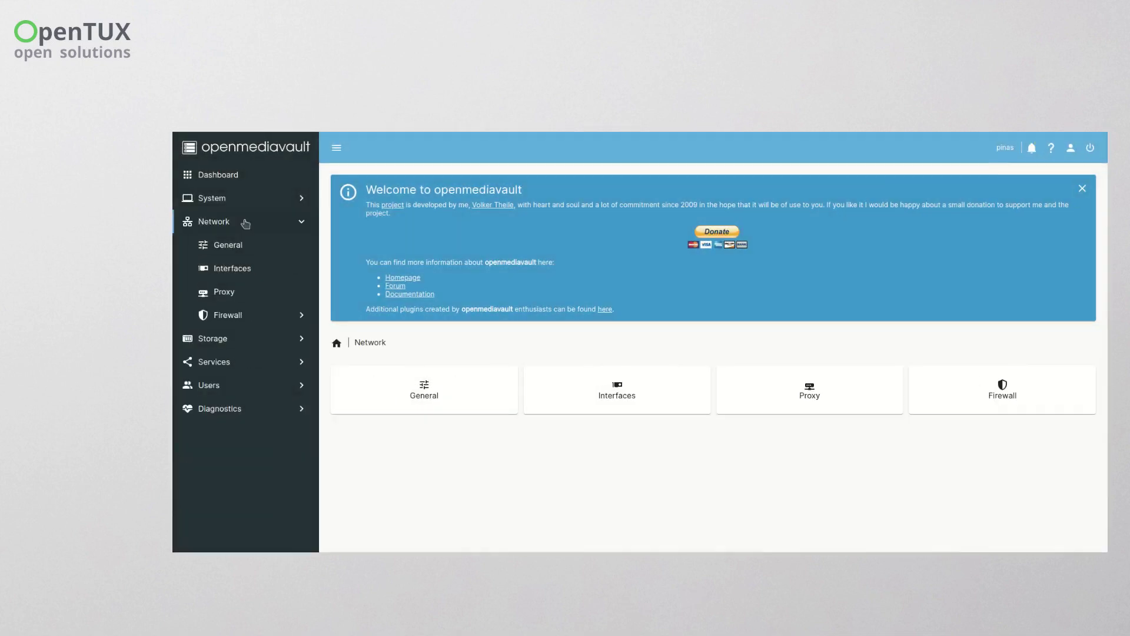
- Check the hostname pinas in Network > General, then go to Storage
left_click(436, 393)
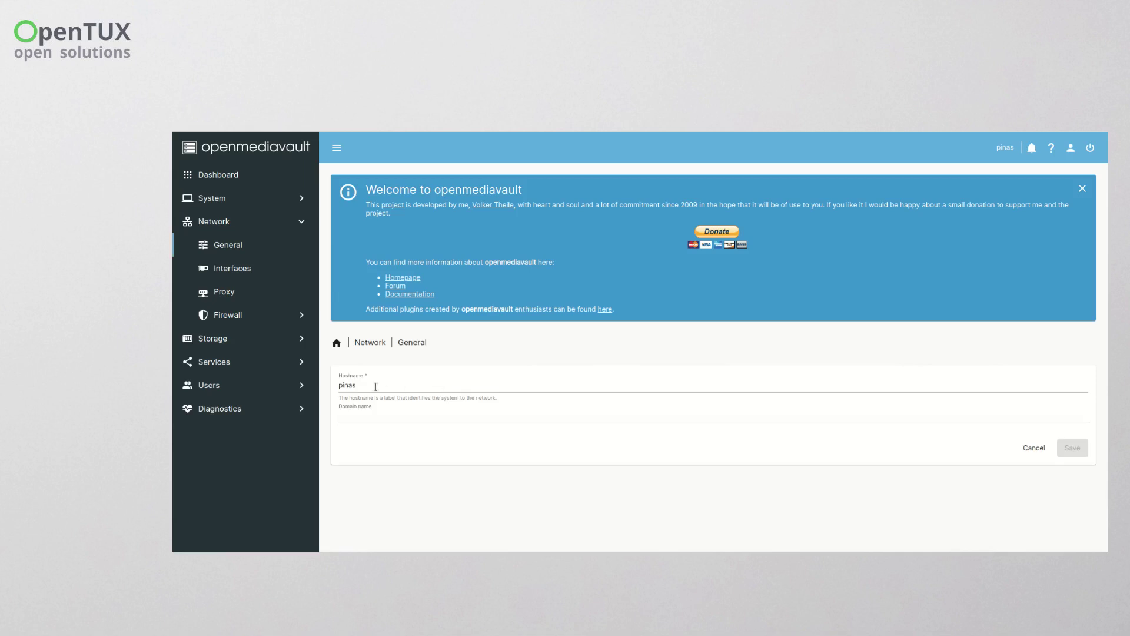
left_click_drag(376, 387, 332, 389)
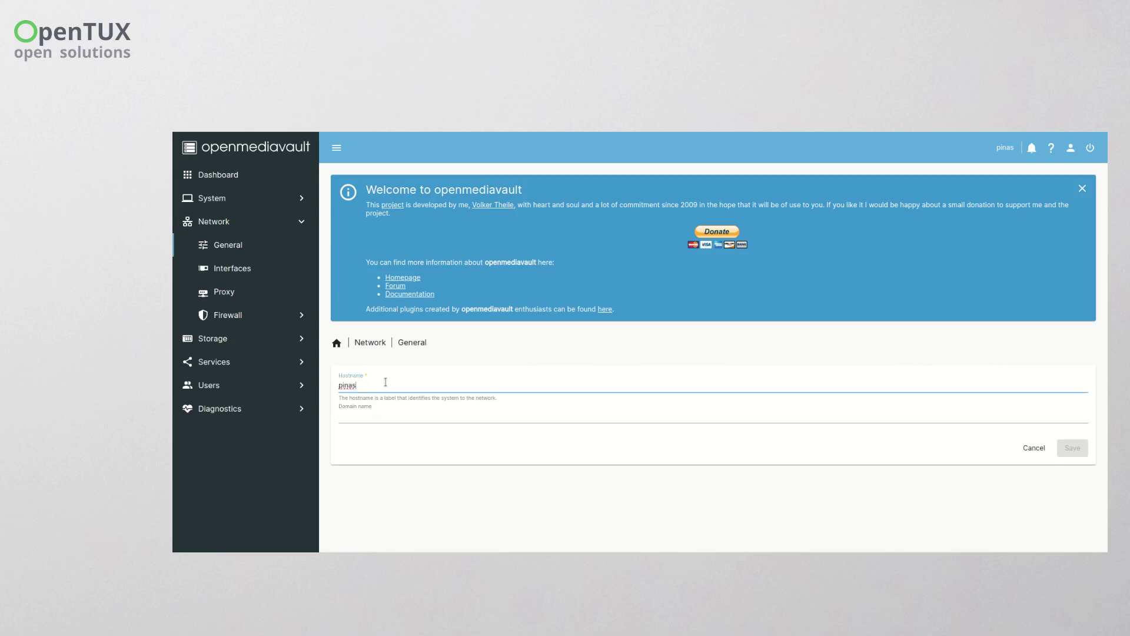
left_click(248, 269)
left_click(246, 341)
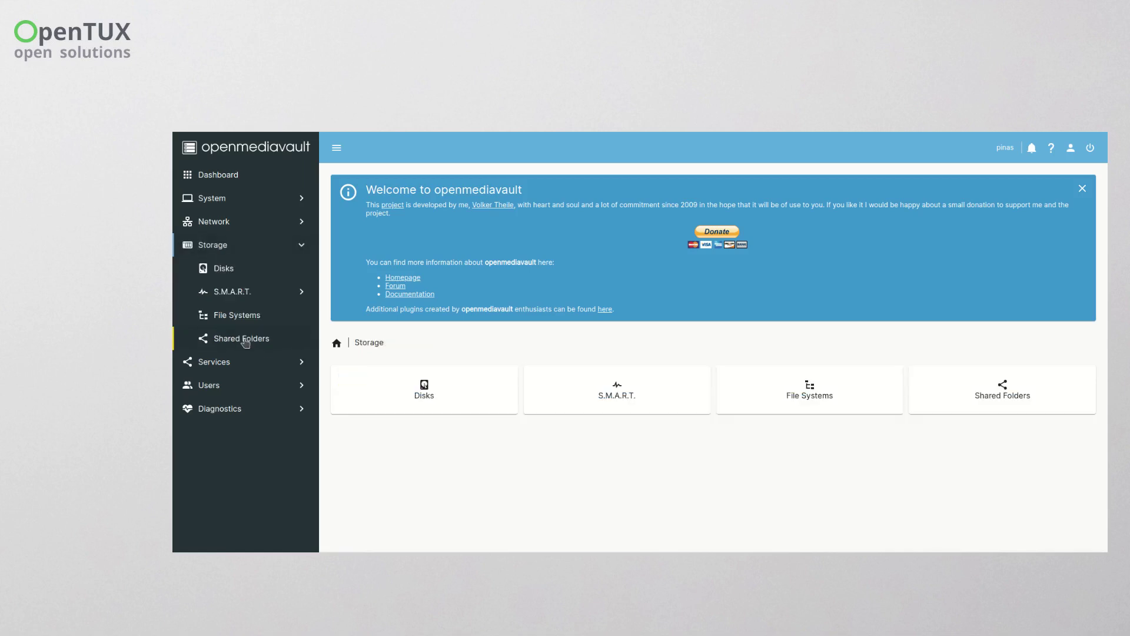
- Inspect the /dev/nvme0n1 and /dev/nvme1n1 disks, then view the File Systems list
left_click(445, 399)
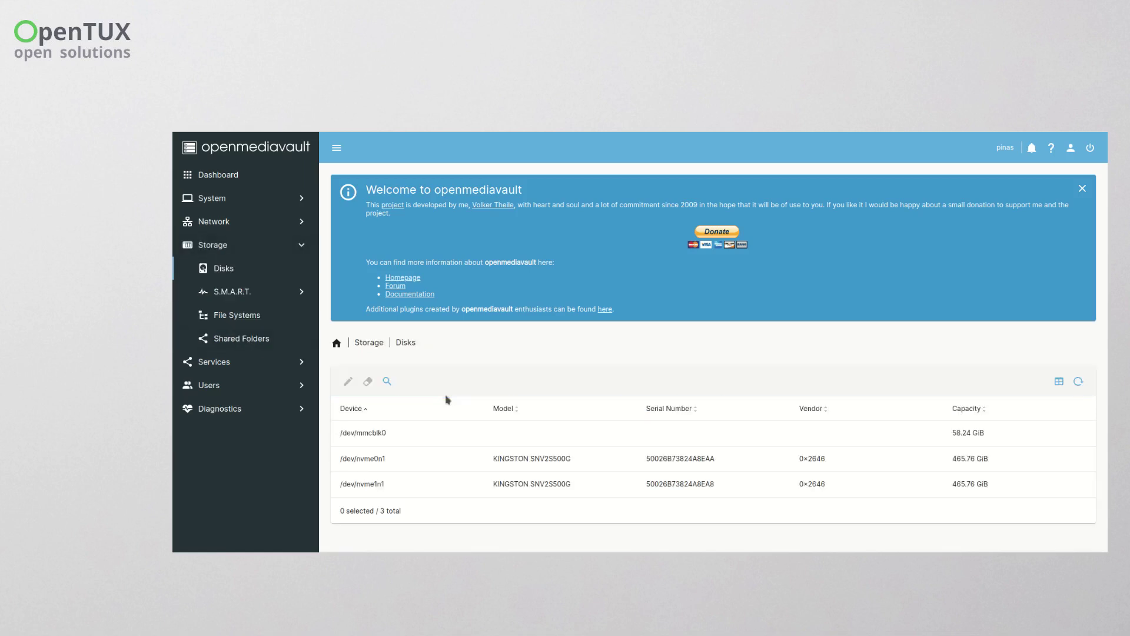
left_click(390, 459)
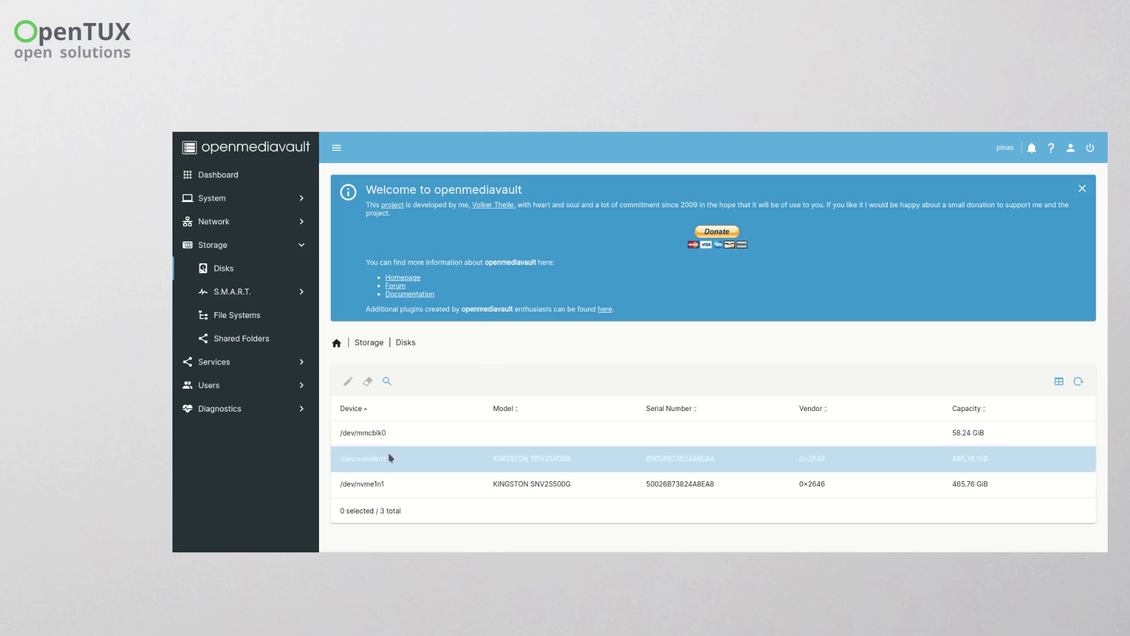
left_click(397, 484)
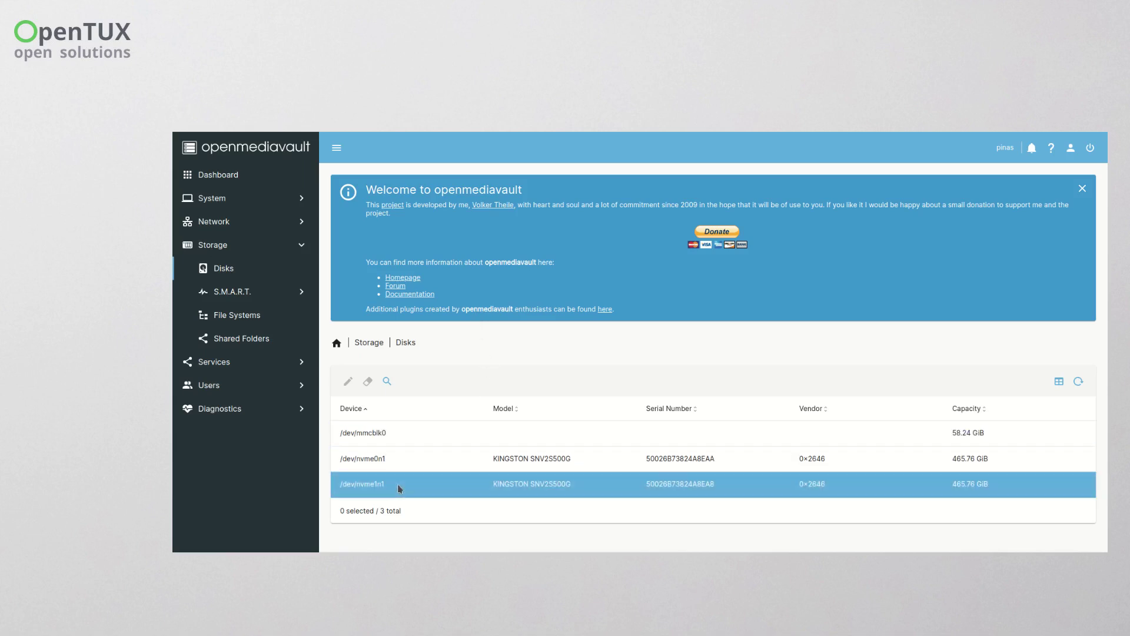
left_click(245, 315)
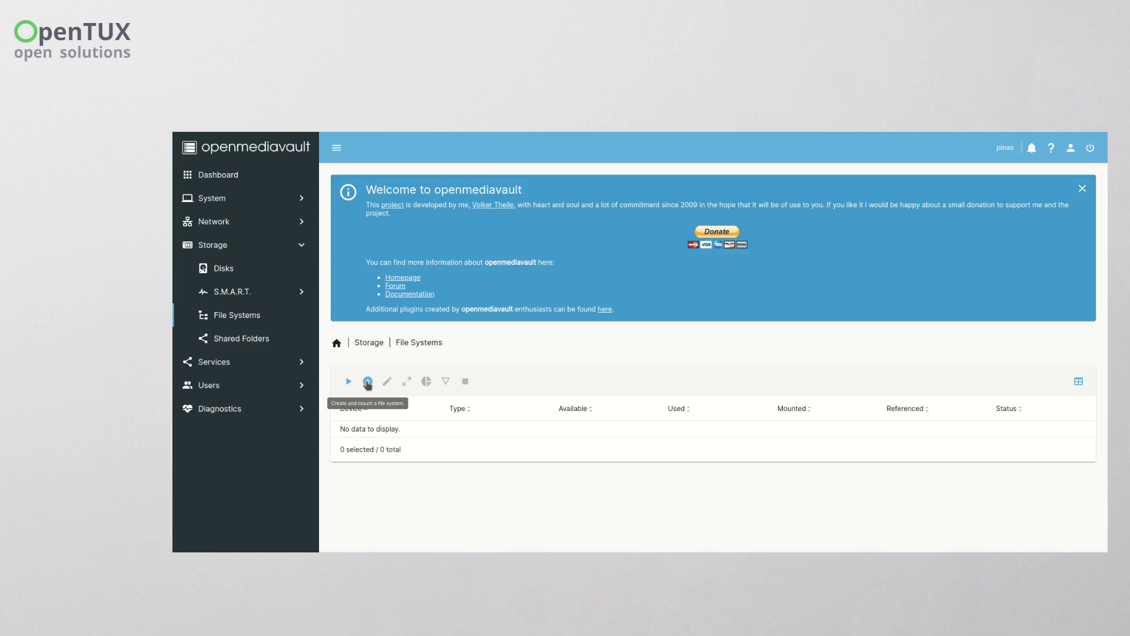
- Create an EXT4 file system on /dev/nvme0n1
left_click(367, 382)
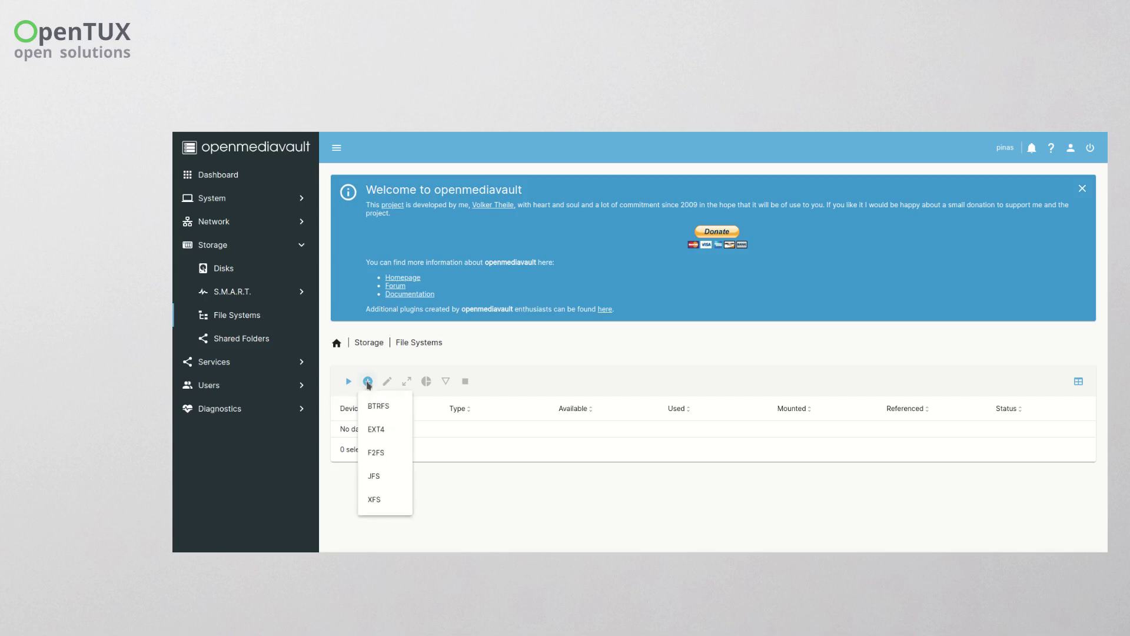
left_click(375, 434)
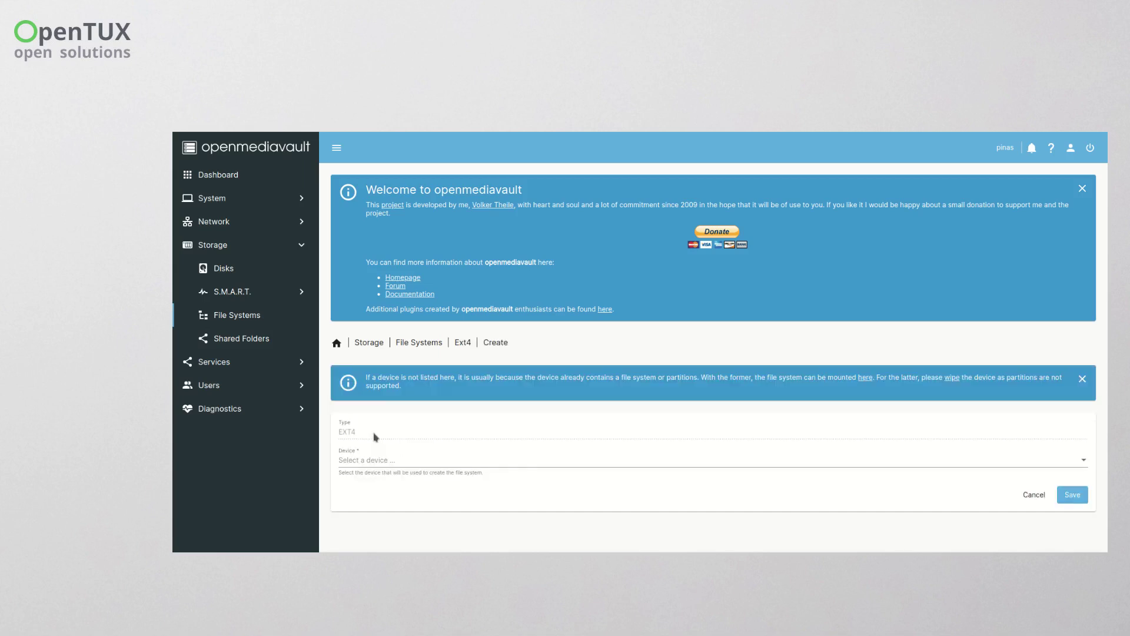
left_click(379, 459)
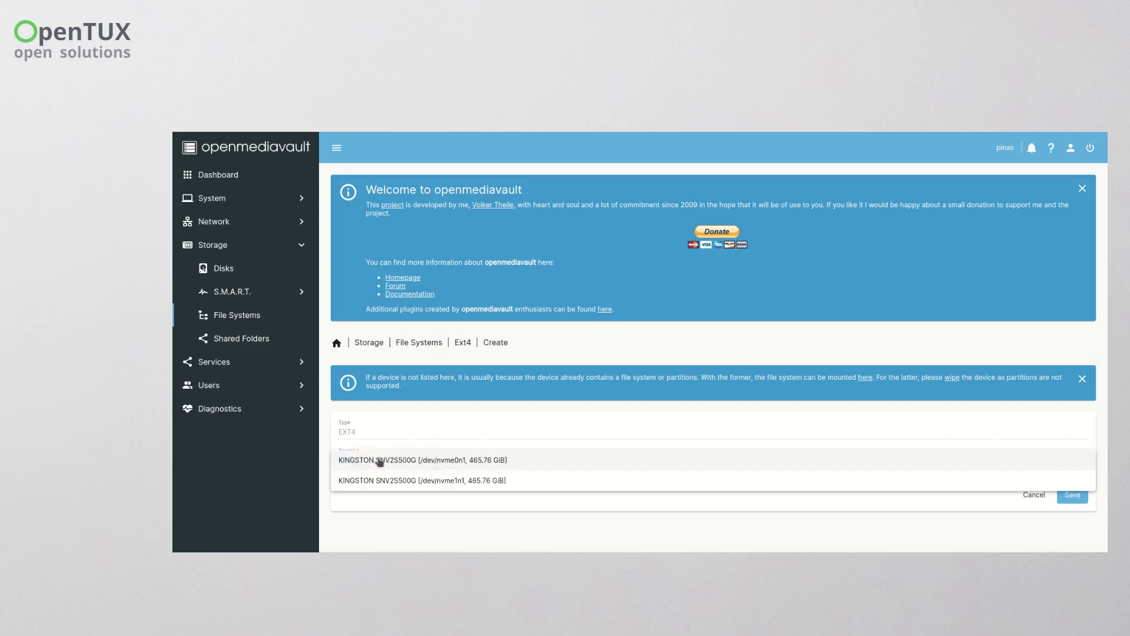
left_click(379, 461)
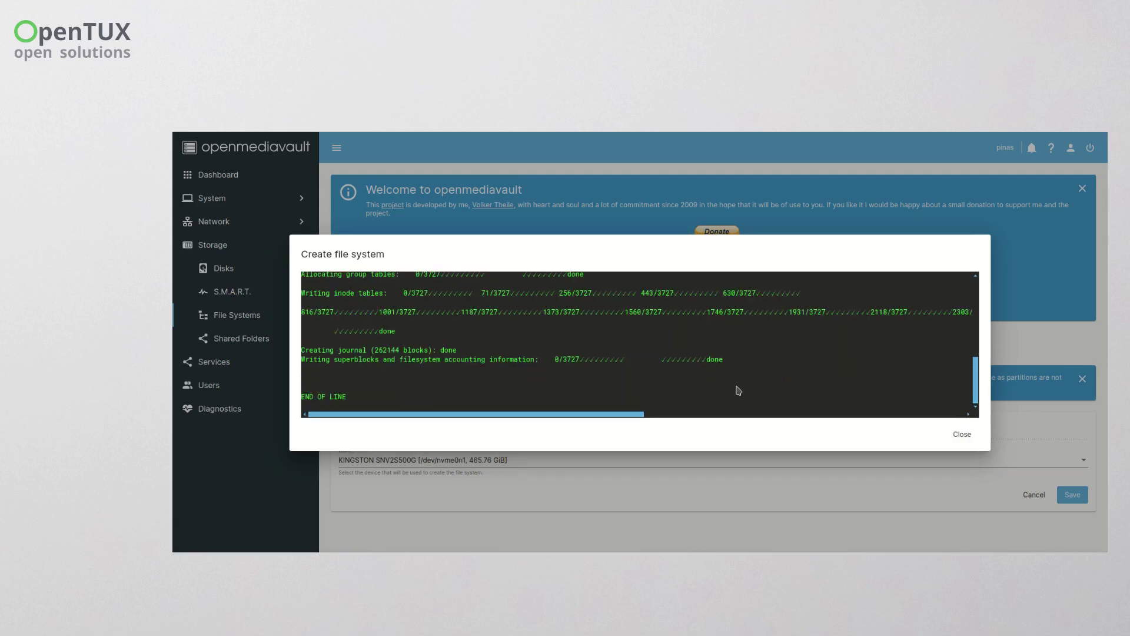
left_click(964, 436)
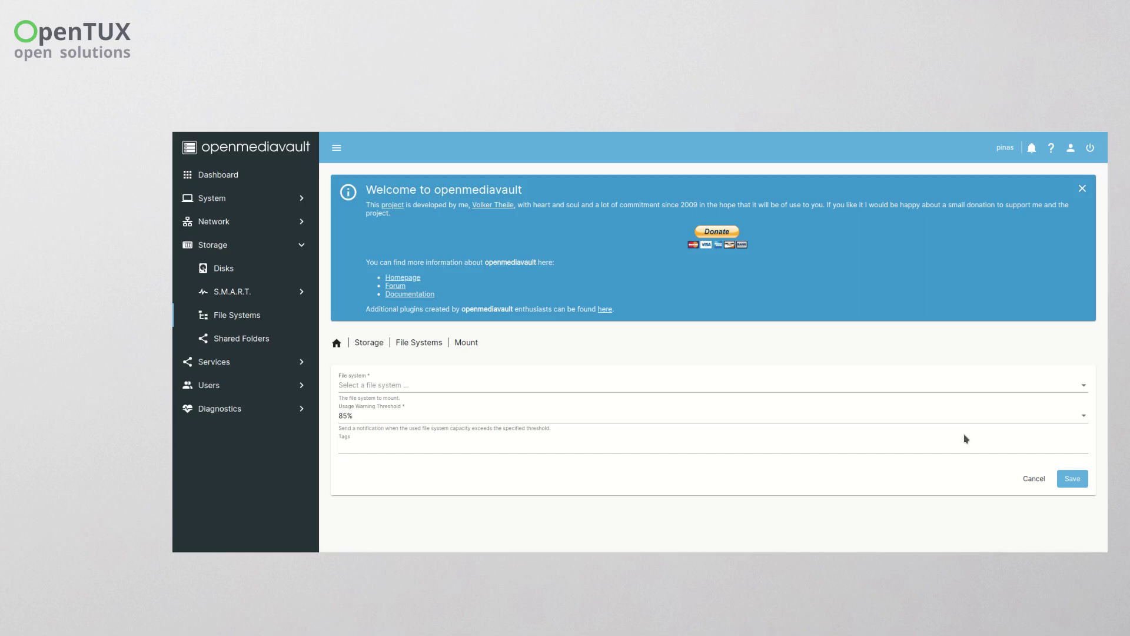
- Mount /dev/nvme0n1p1 with the tag 'Disk A'
left_click(418, 387)
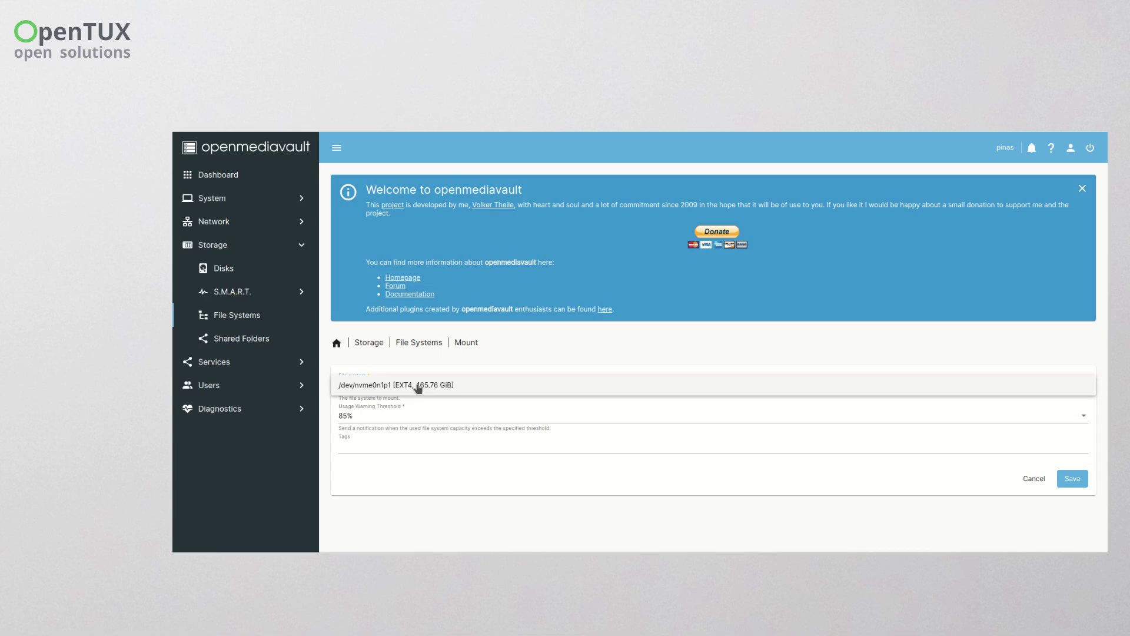
left_click(534, 352)
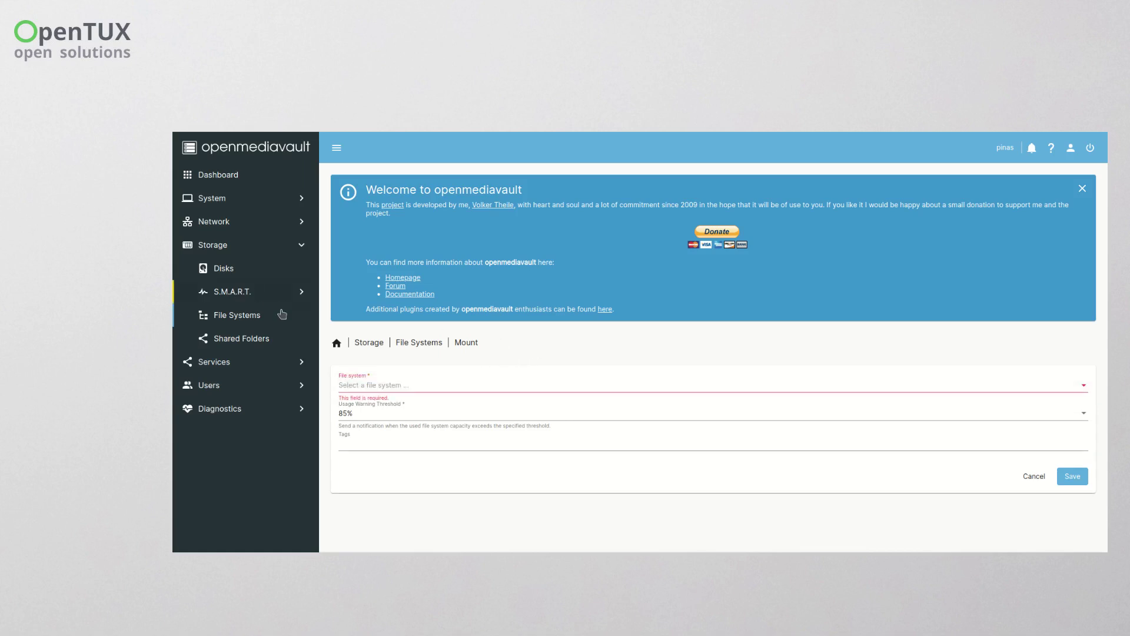
left_click(393, 389)
left_click(402, 393)
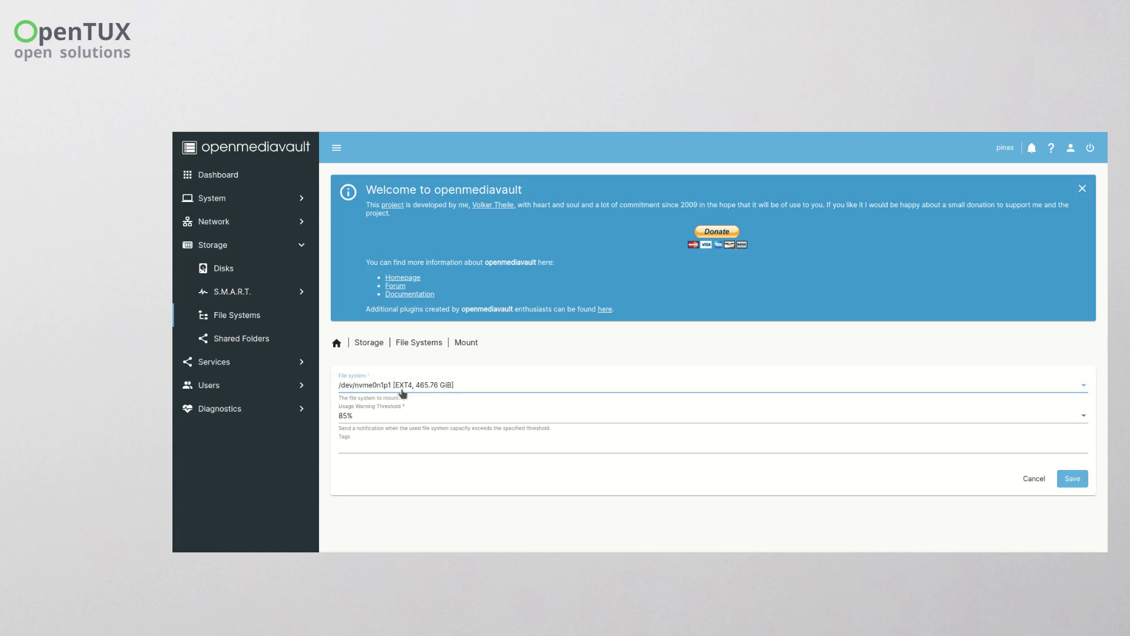
left_click(398, 448)
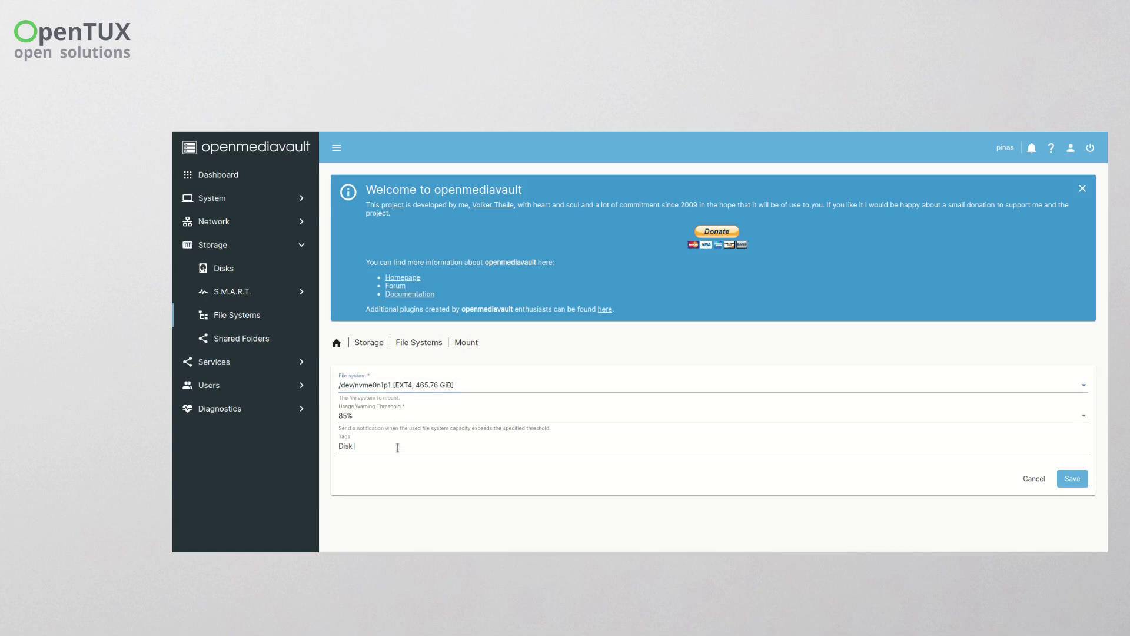
left_click(1073, 479)
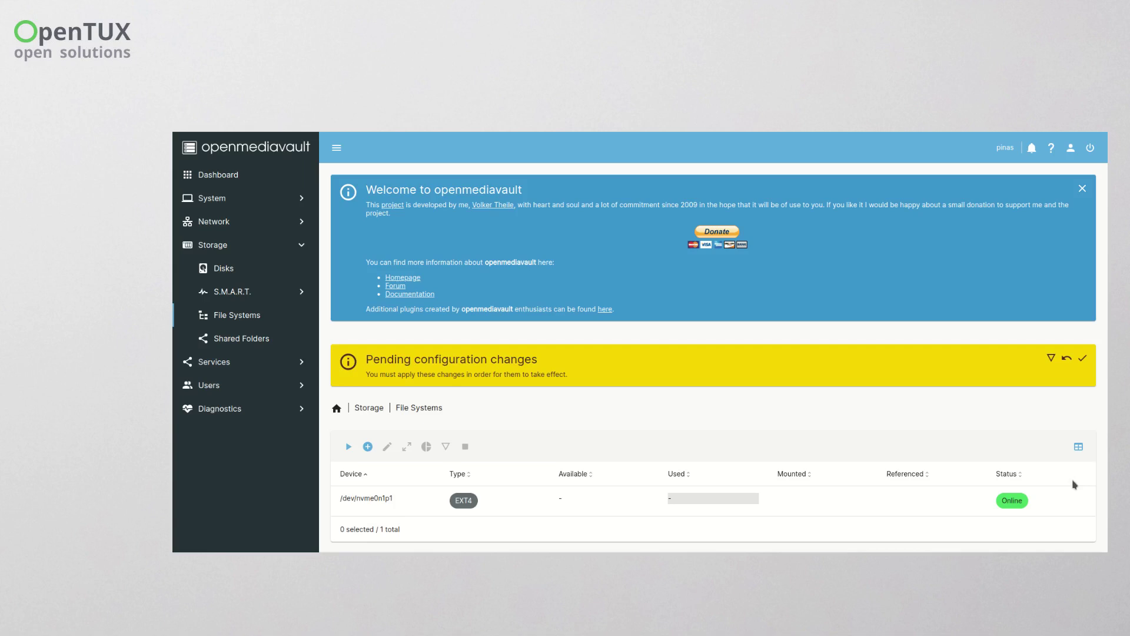
- Create a second EXT4 file system on /dev/nvme1n1
left_click(368, 446)
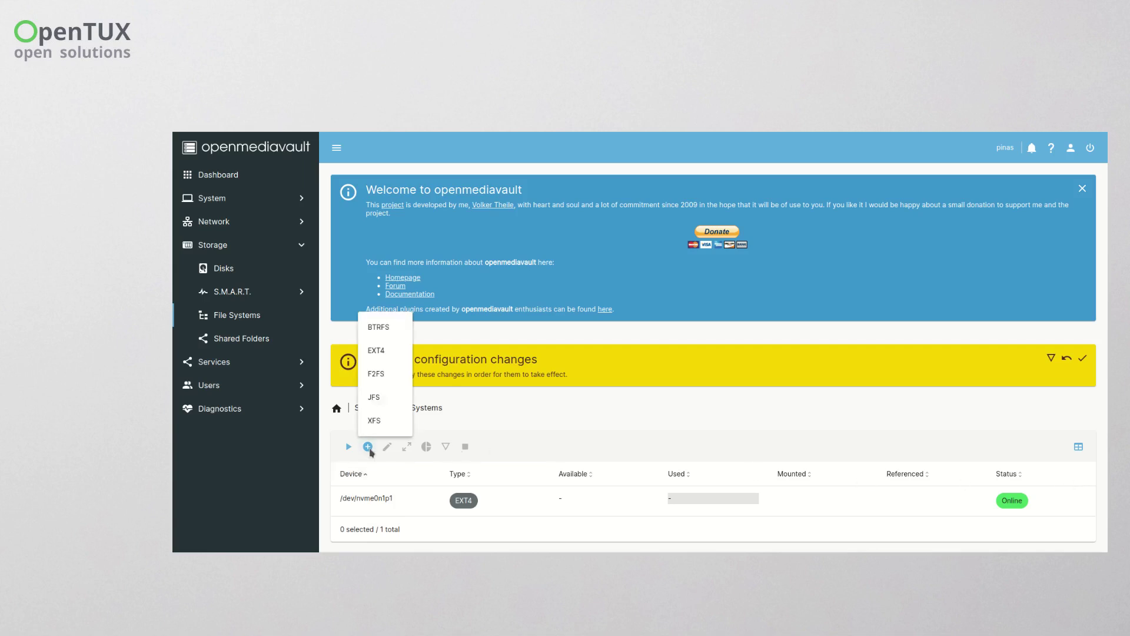
left_click(378, 352)
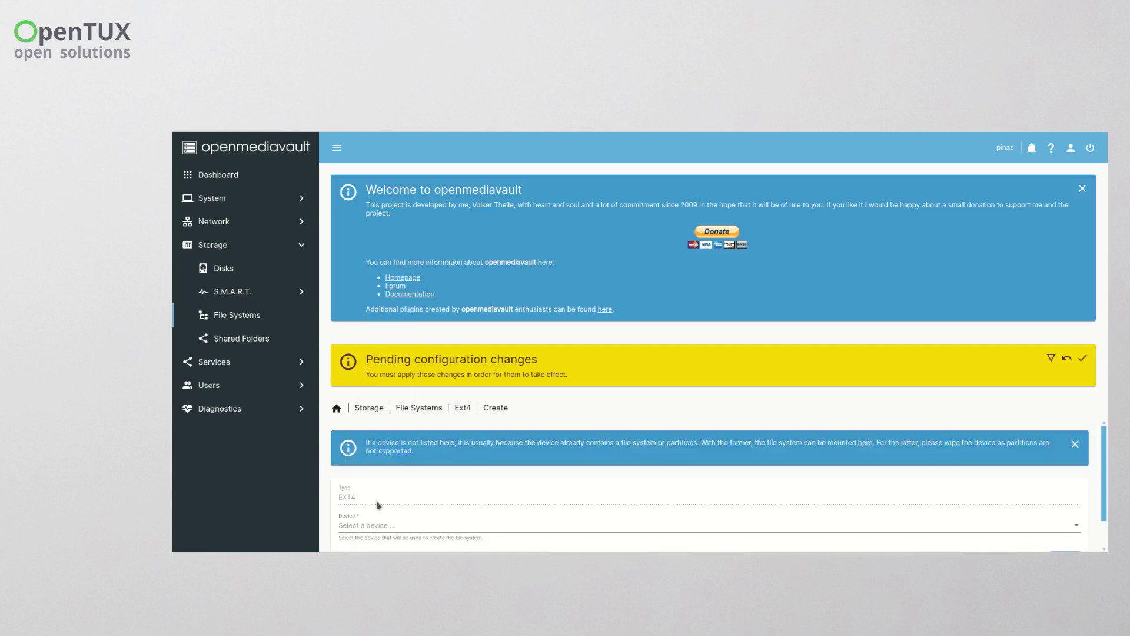
left_click(377, 526)
left_click(395, 526)
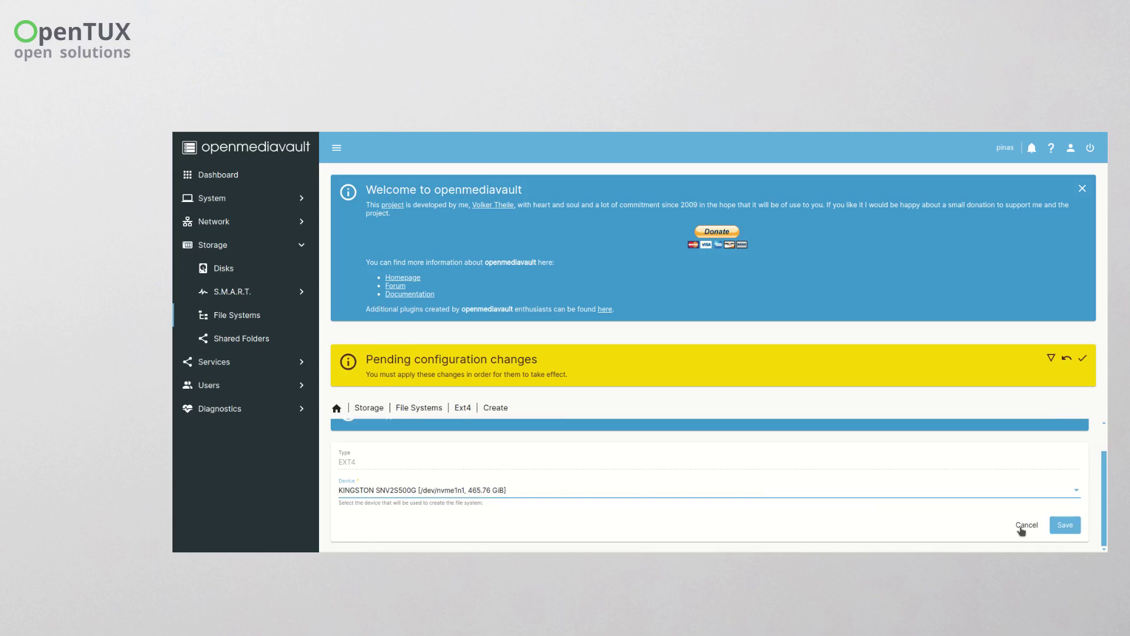
left_click(1066, 525)
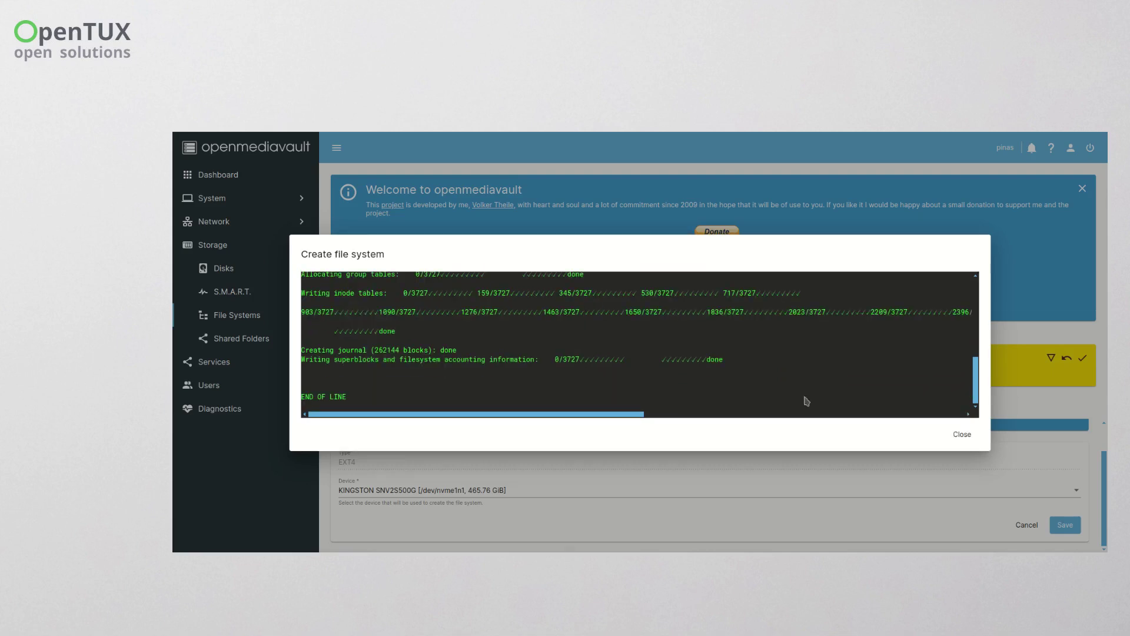
left_click(964, 434)
- Mount /dev/nvme1n1p1 with the tag 'Disk B'
left_click(424, 431)
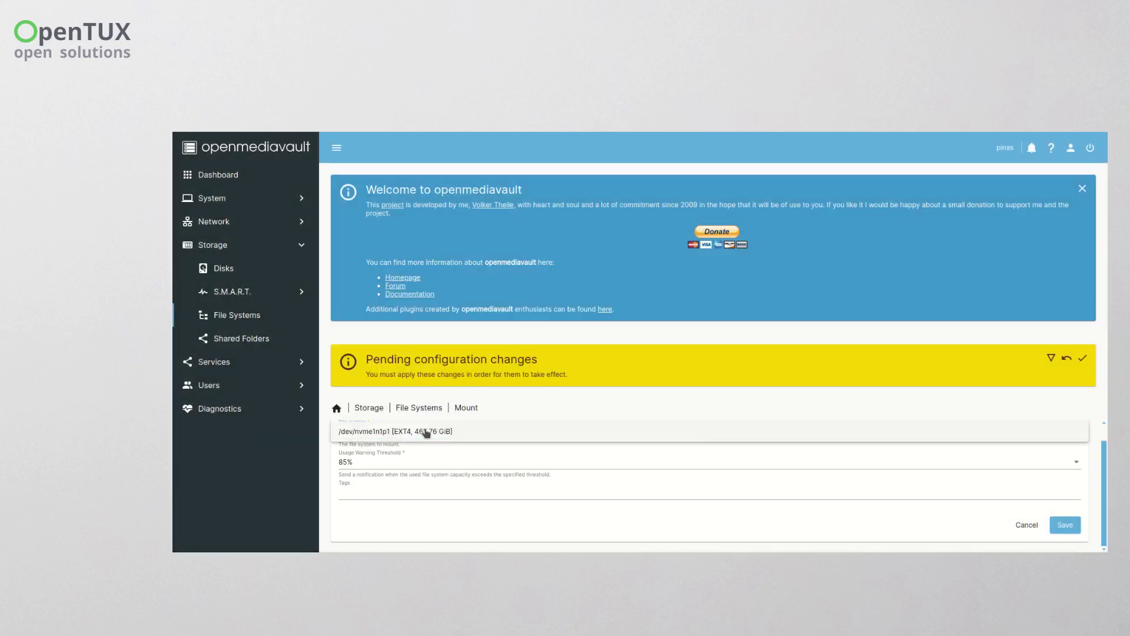
left_click(421, 442)
left_click(410, 491)
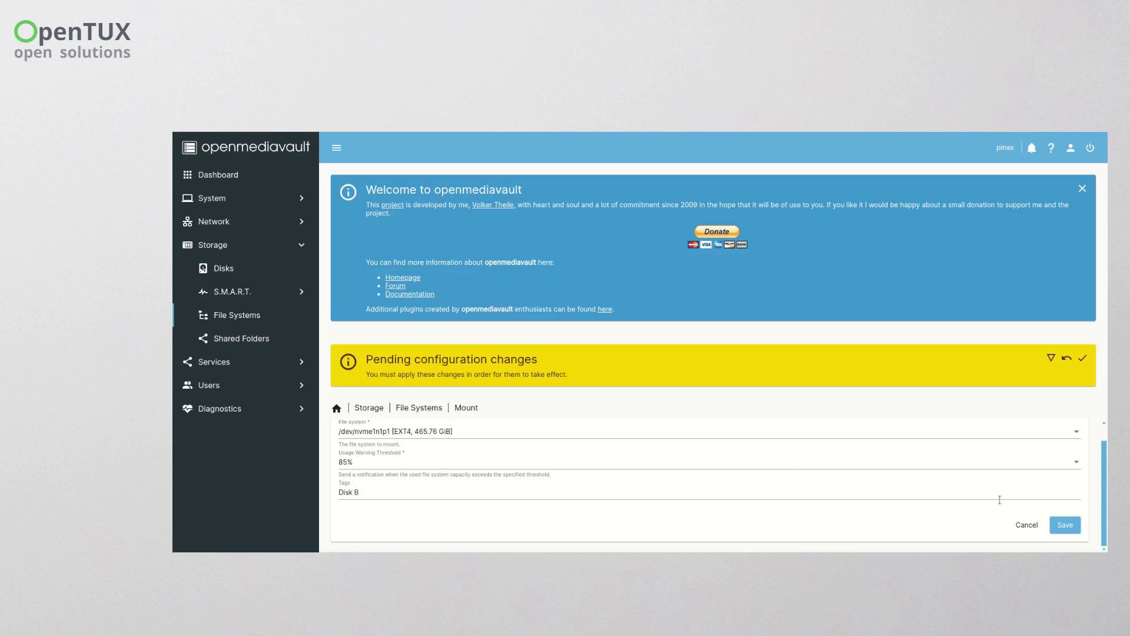
left_click(1070, 526)
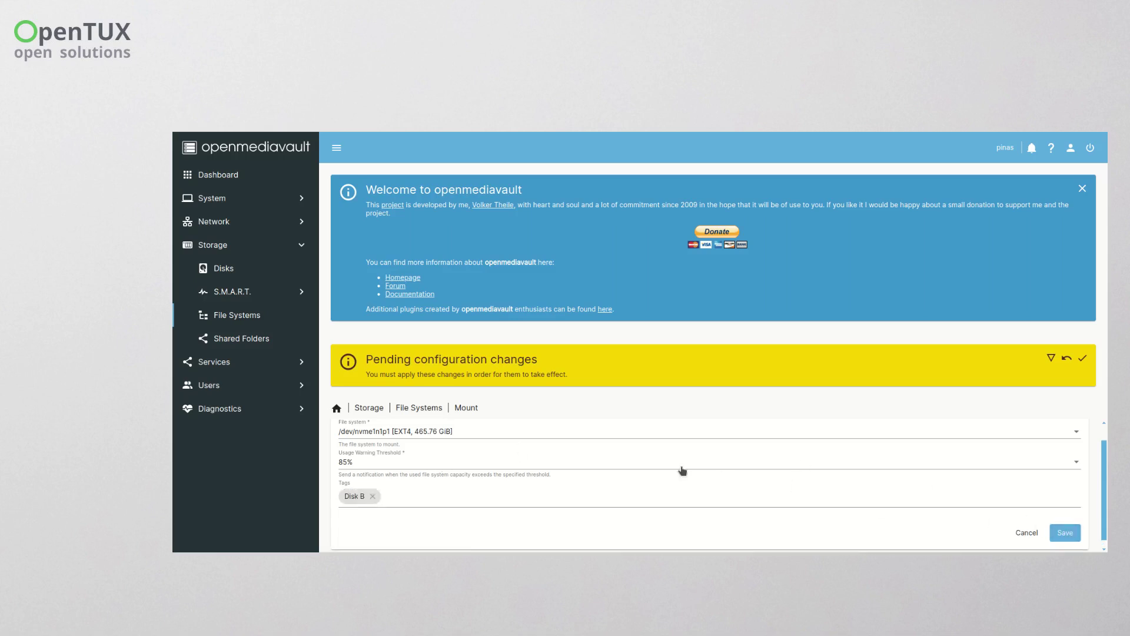
left_click(1064, 534)
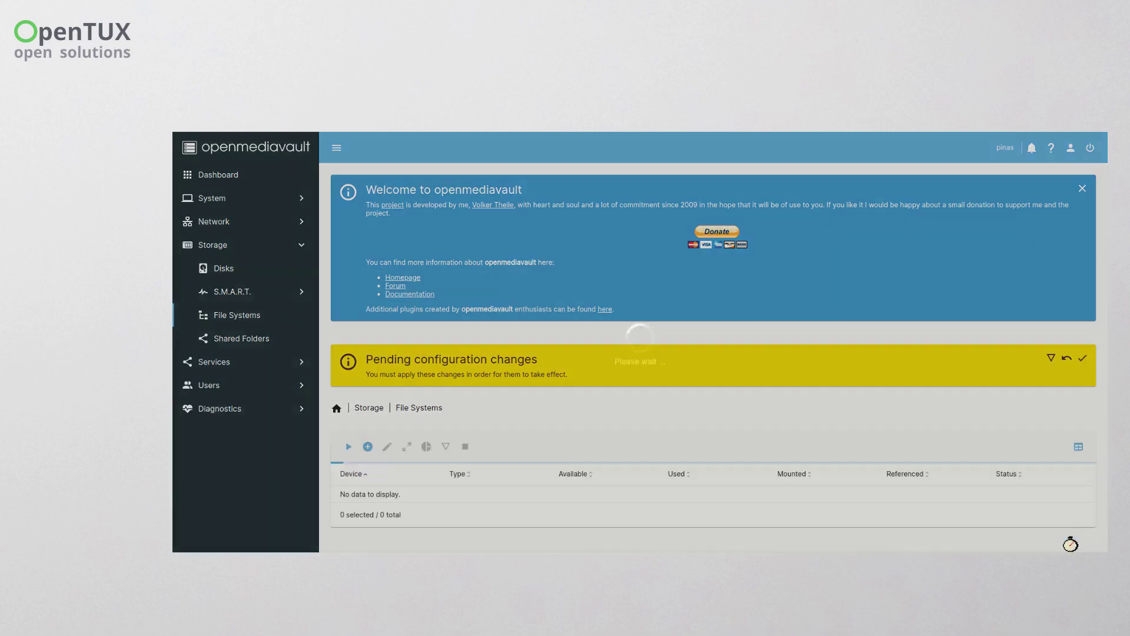
- Apply the pending configuration changes
scroll(587, 441, "down", 1)
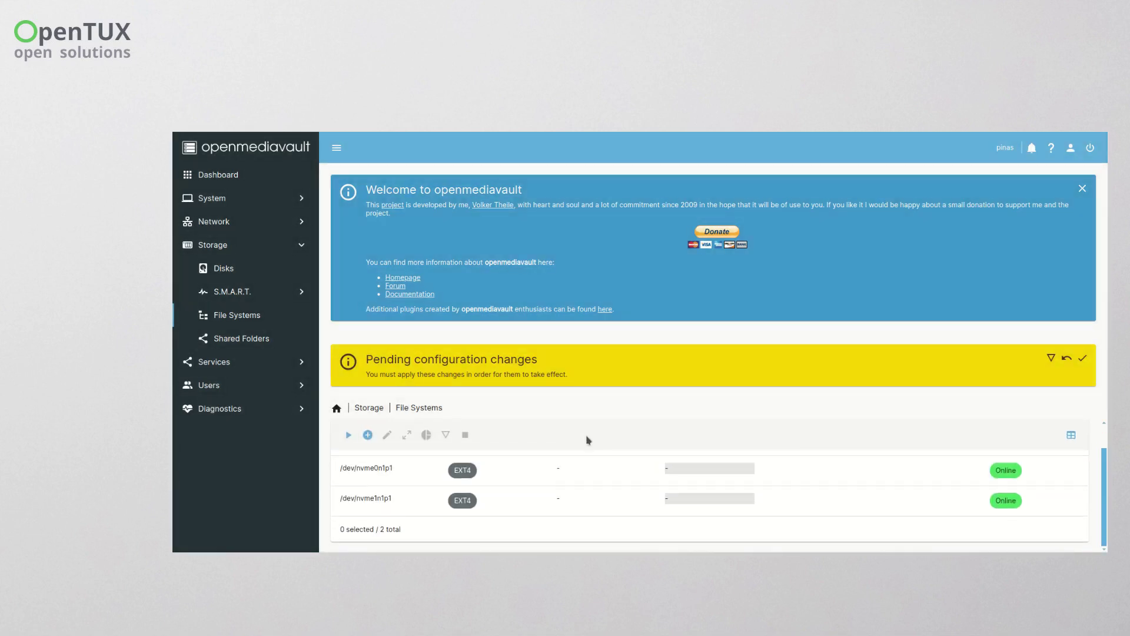
left_click(580, 470)
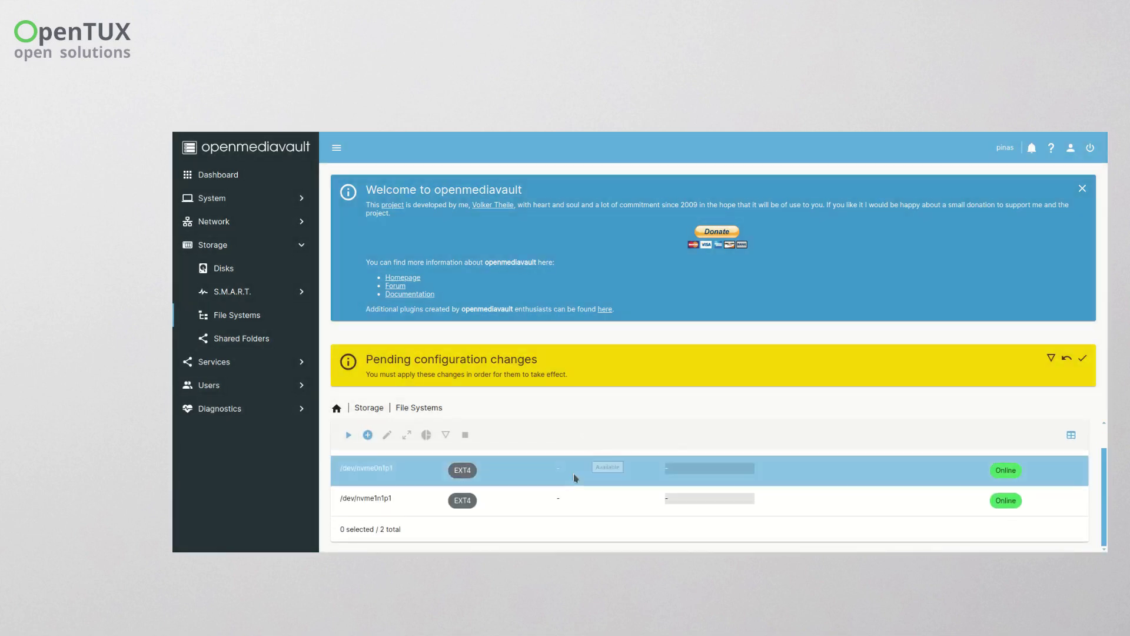
left_click(1083, 358)
left_click(714, 367)
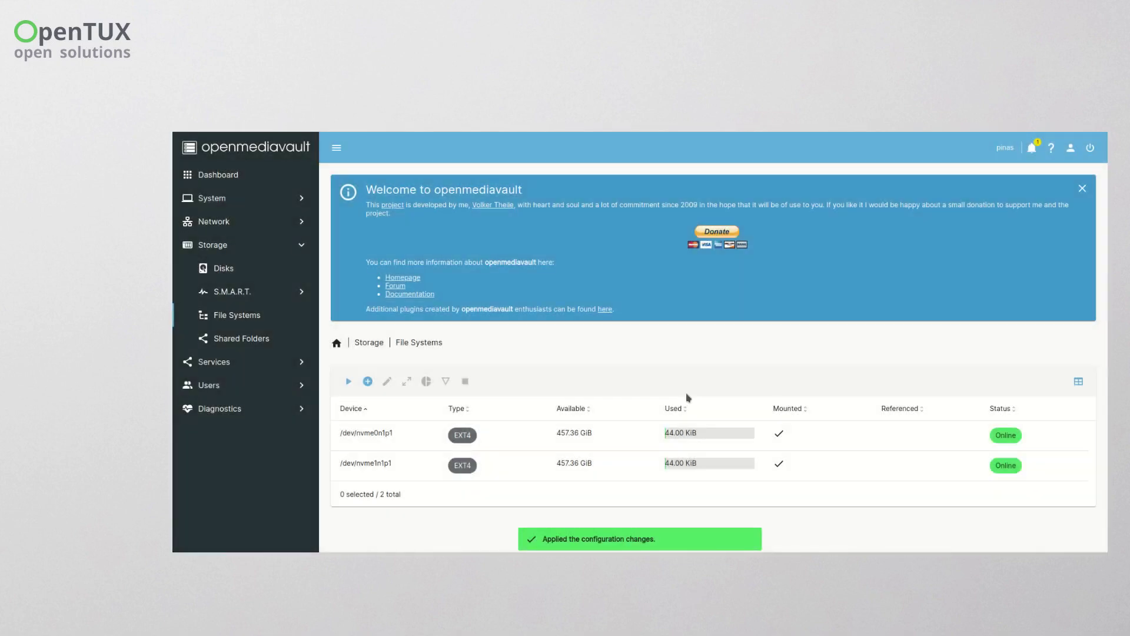
- Create the Photo shared folder on the Disk A partition /dev/nvme0n1p1
left_click(242, 342)
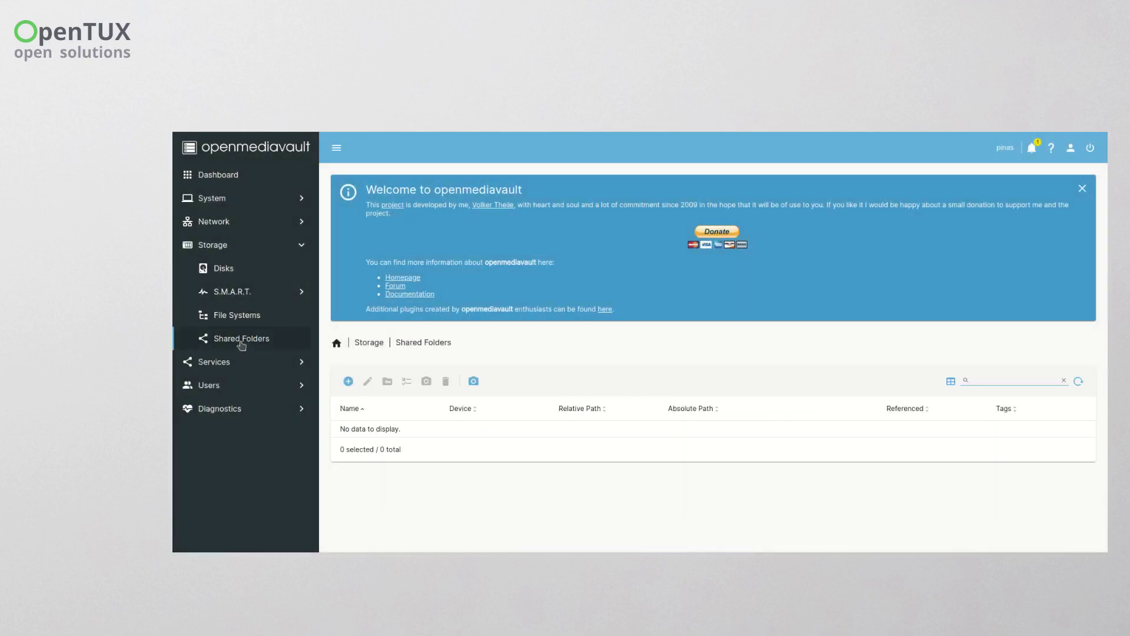
left_click(348, 381)
left_click(371, 387)
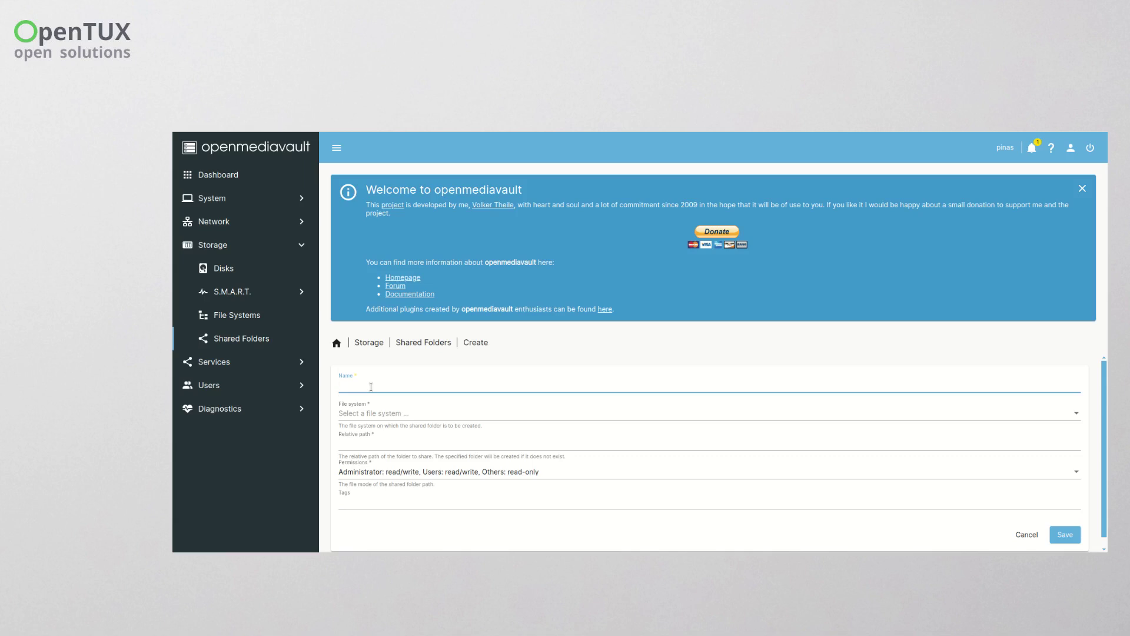
left_click(374, 412)
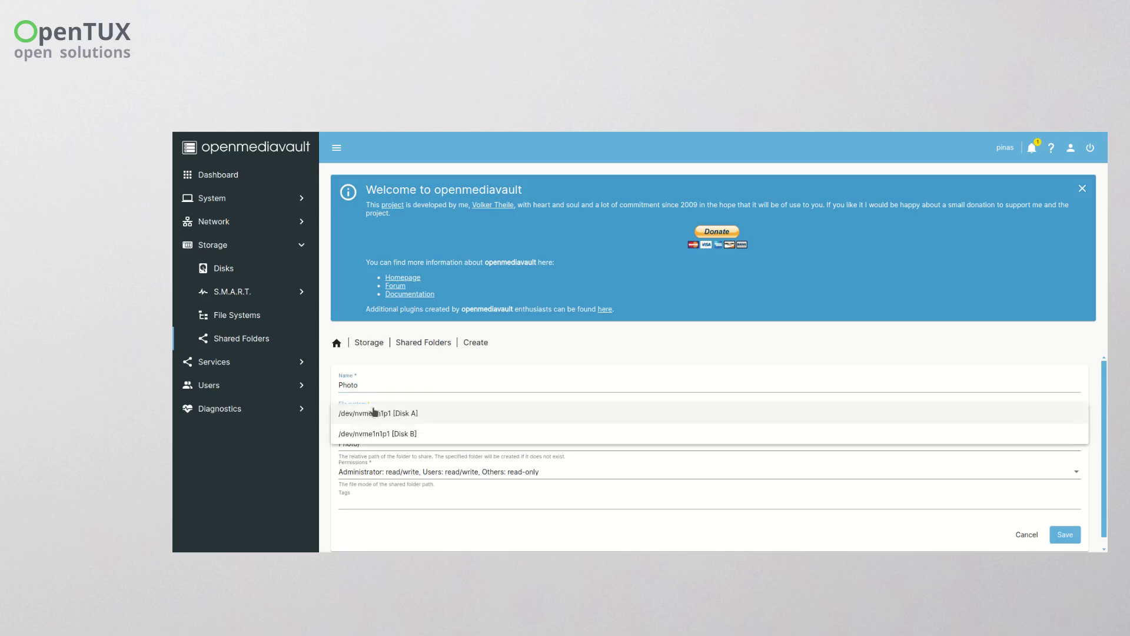
left_click(424, 423)
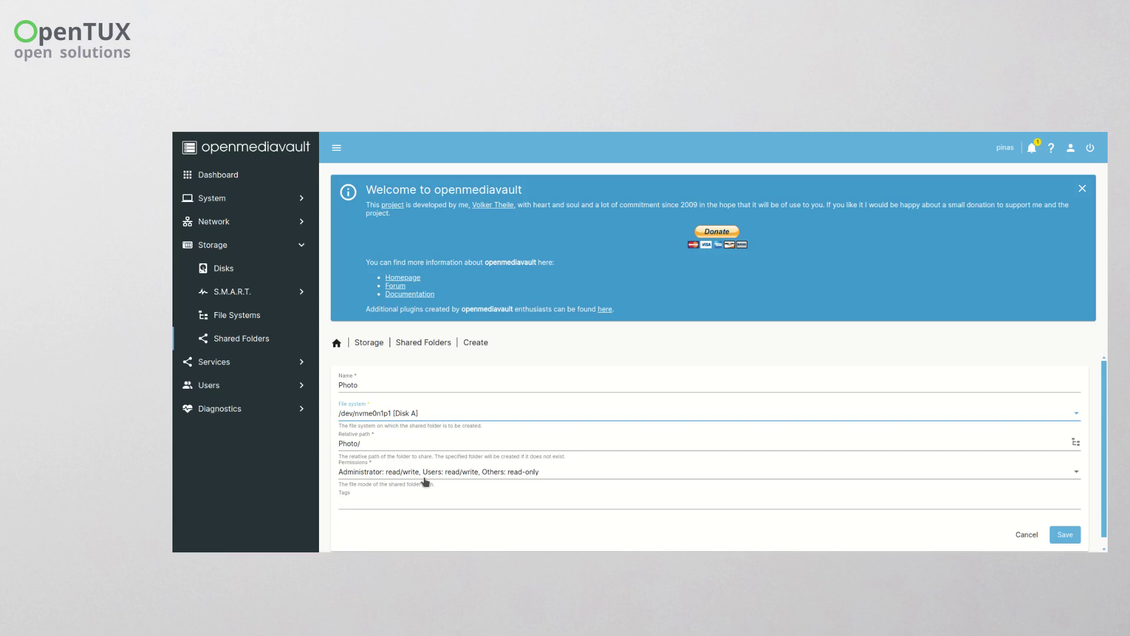
left_click(1070, 536)
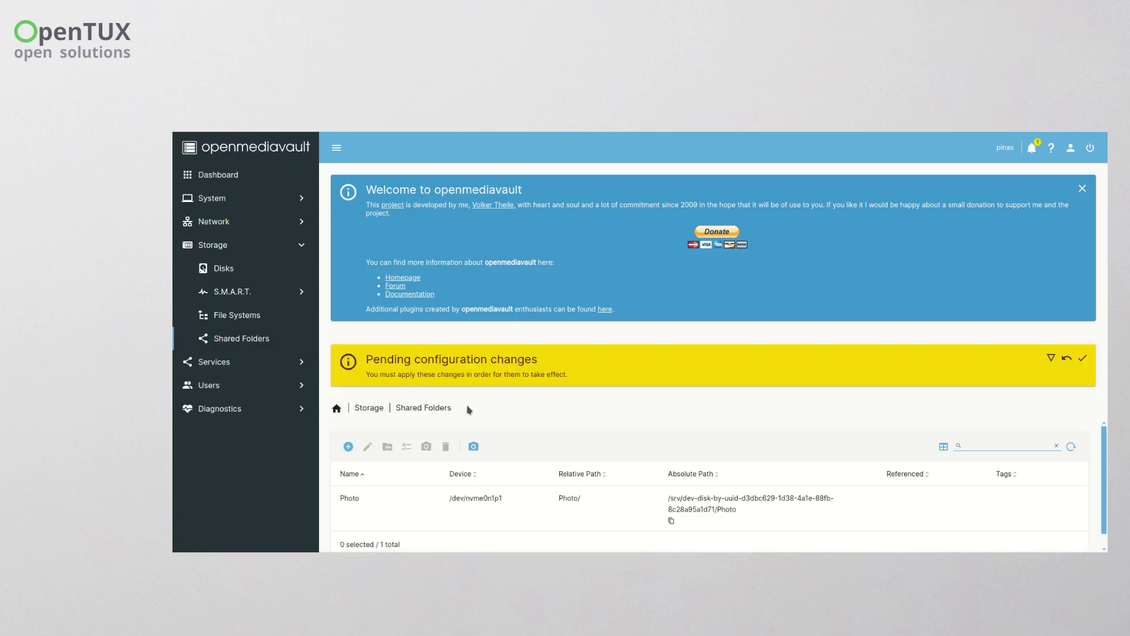
- Create admin-only read/write PhotoBackup on /dev/nvme1n1p1 and apply the changes
left_click(347, 441)
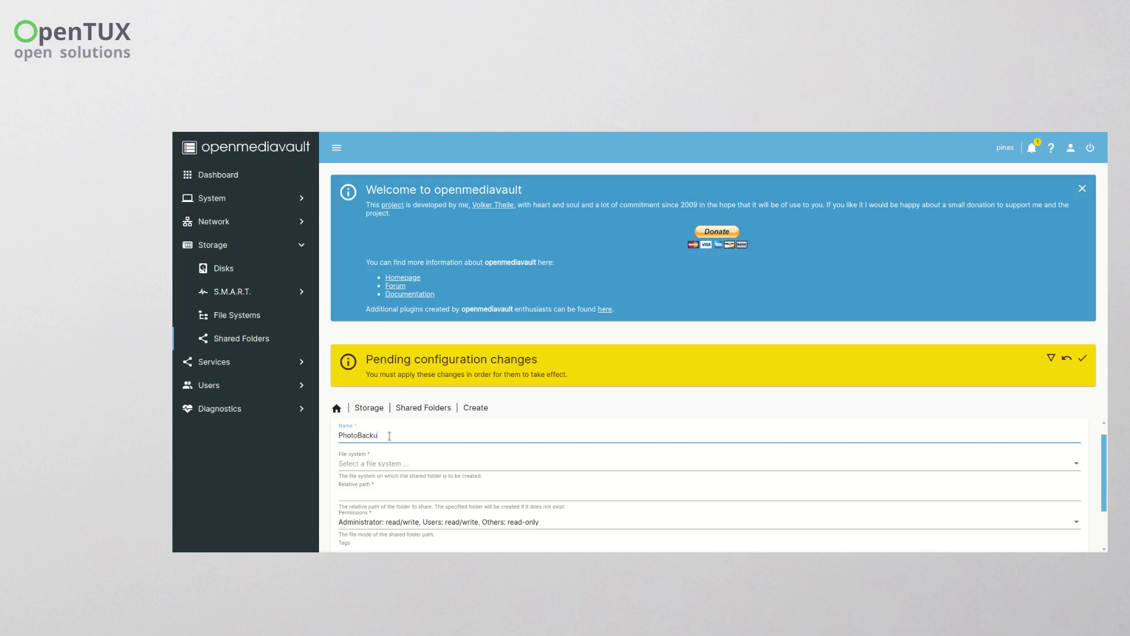
left_click(400, 463)
left_click(400, 484)
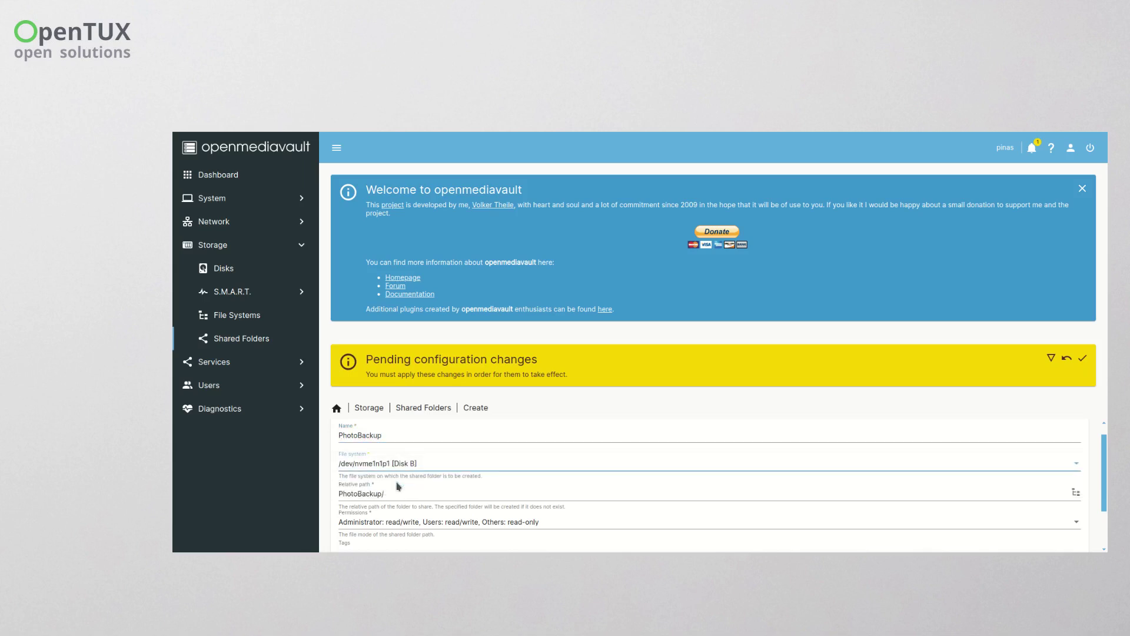
scroll(517, 492, "down", 2)
left_click(493, 465)
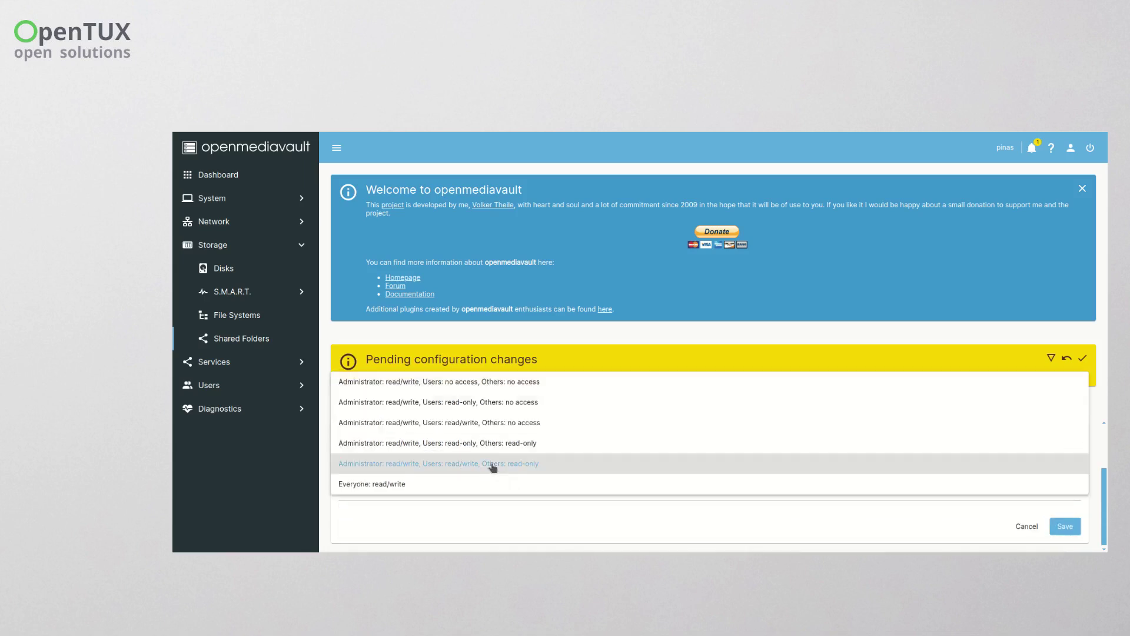
left_click(494, 383)
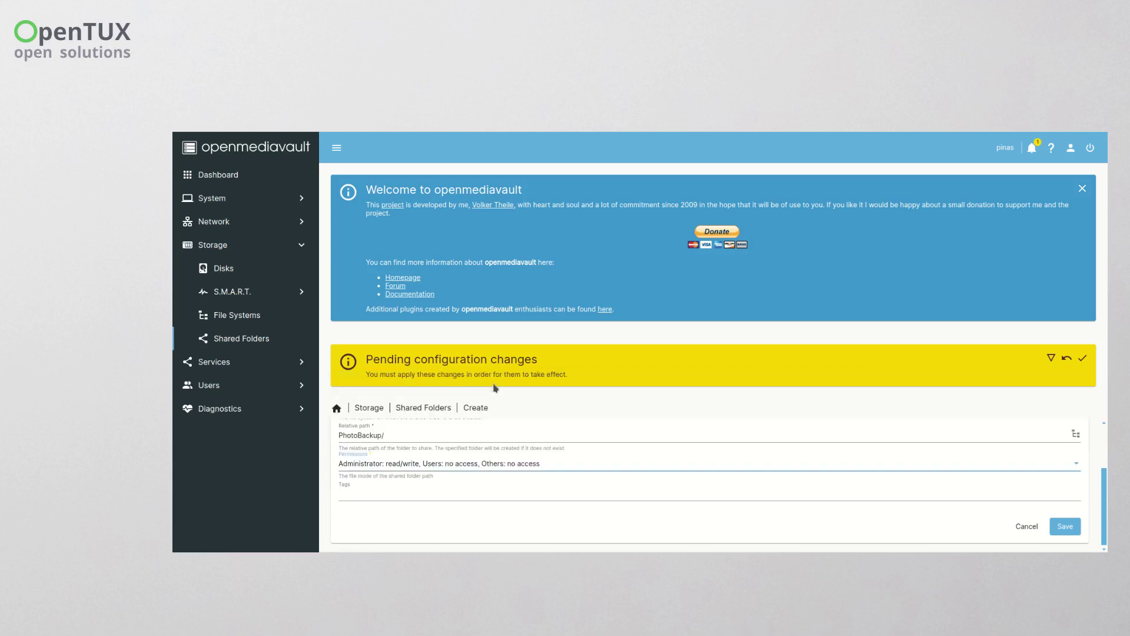
left_click(1066, 526)
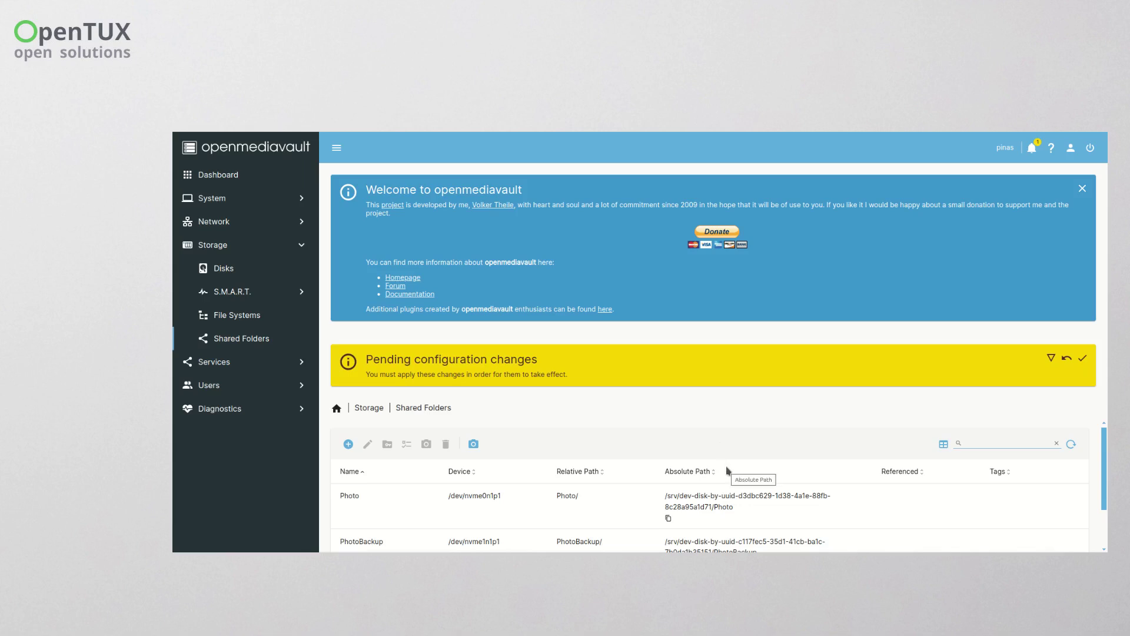
left_click(1083, 359)
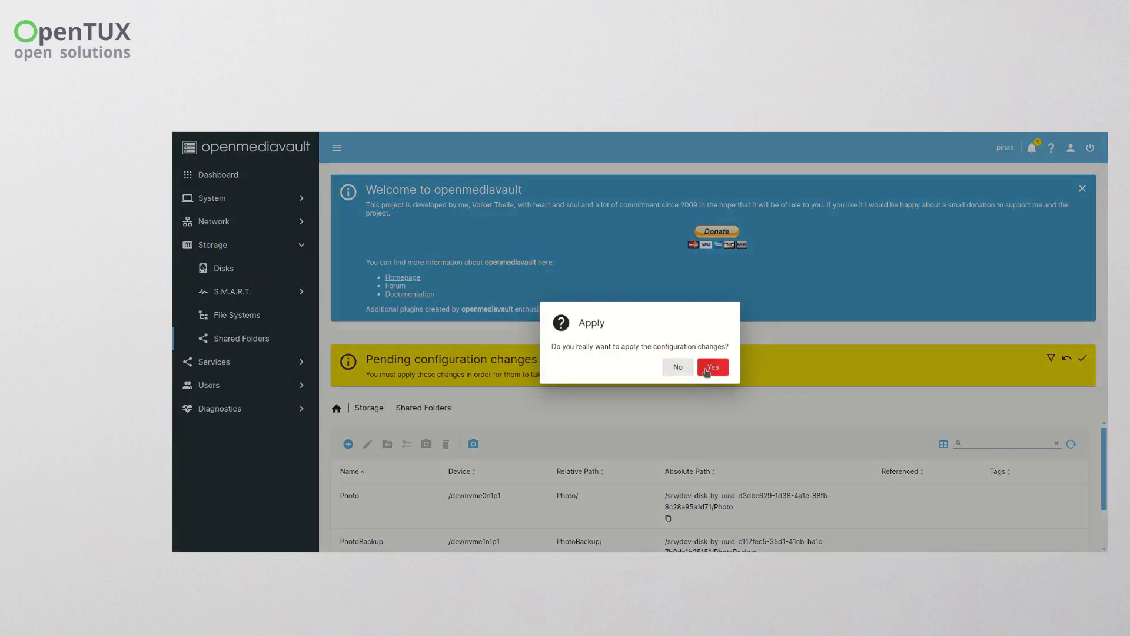
left_click(713, 369)
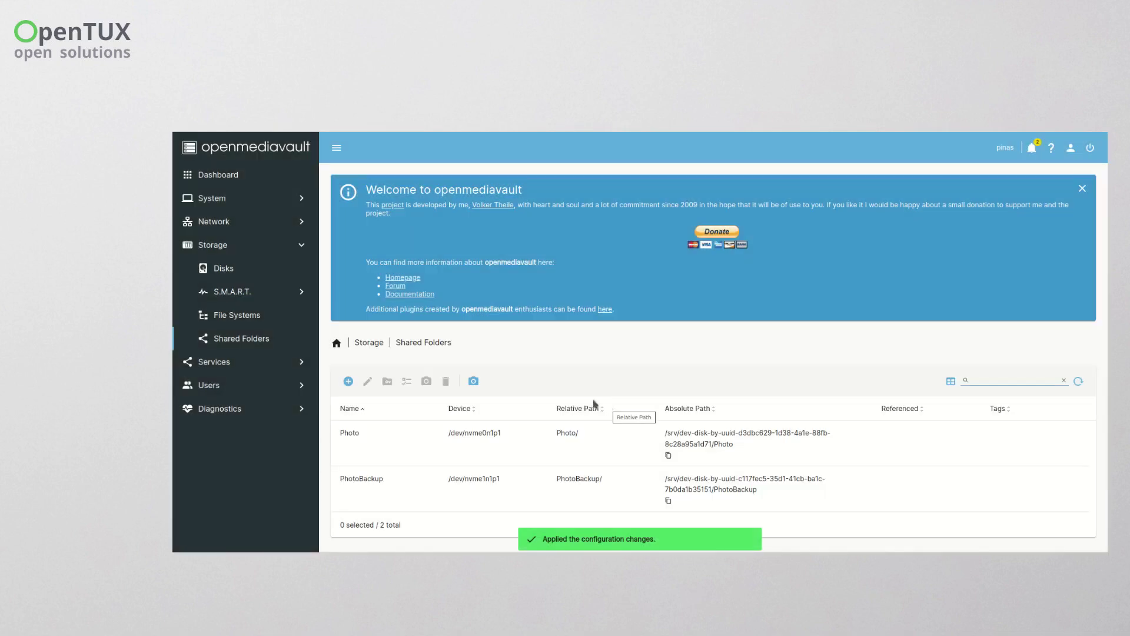
- Start a new SMB/CIFS share and choose the Photo shared folder
left_click(246, 365)
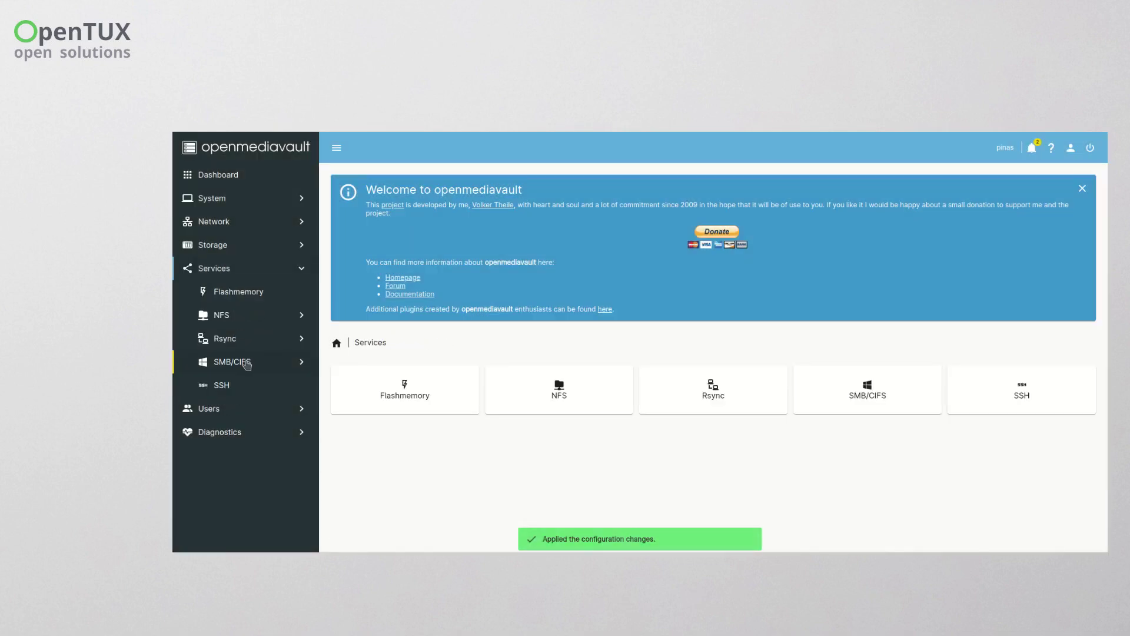
left_click(245, 365)
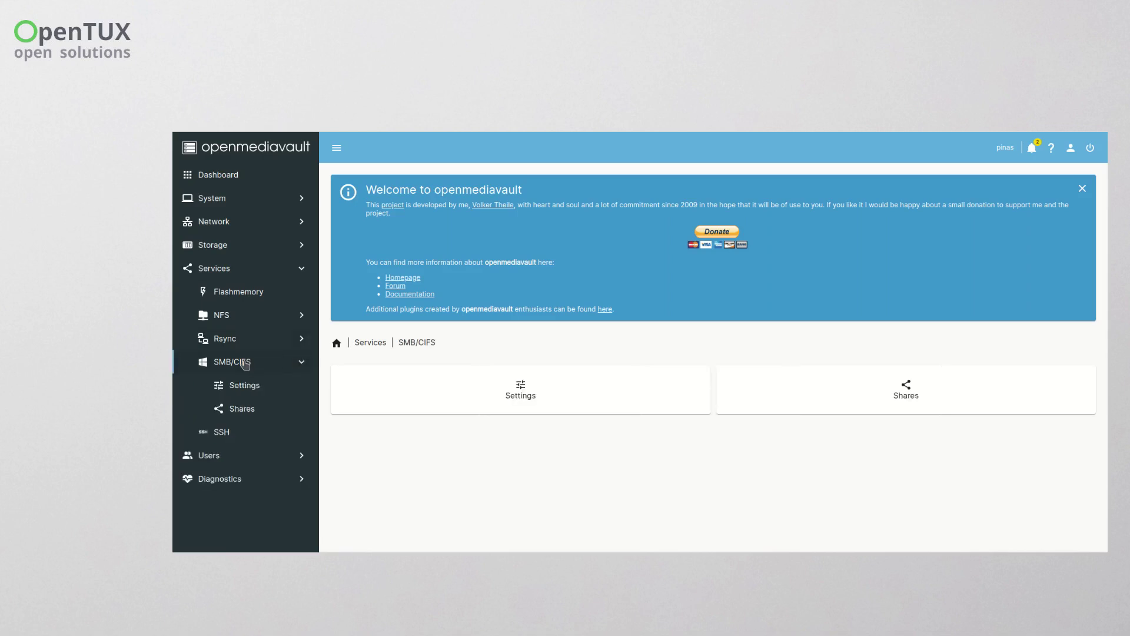
left_click(249, 407)
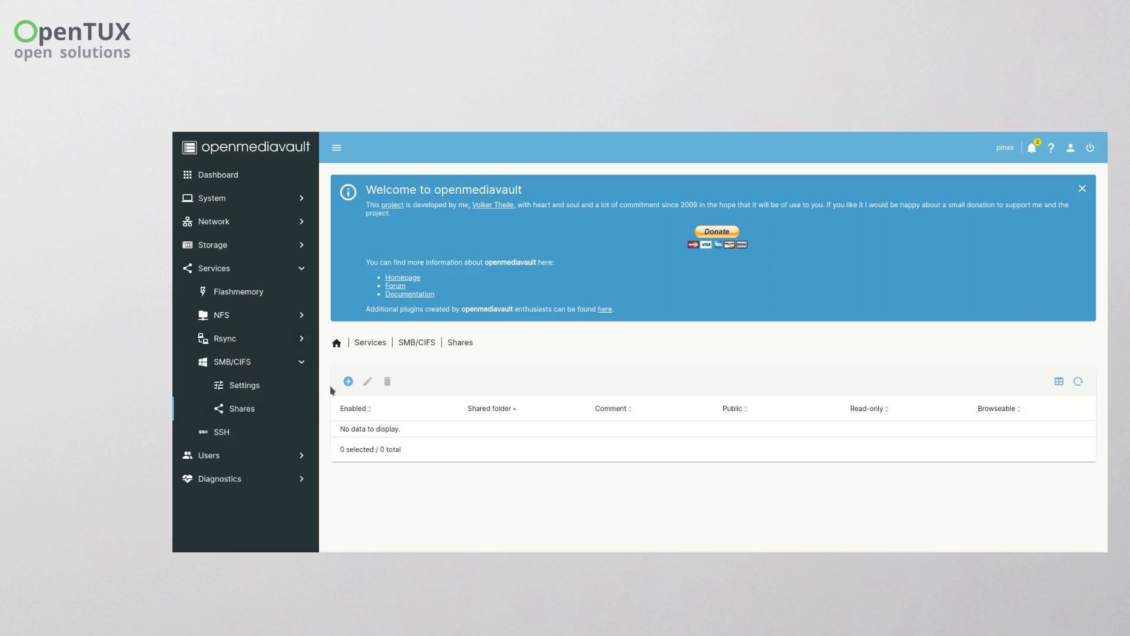
left_click(348, 381)
scroll(429, 404, "down", 1)
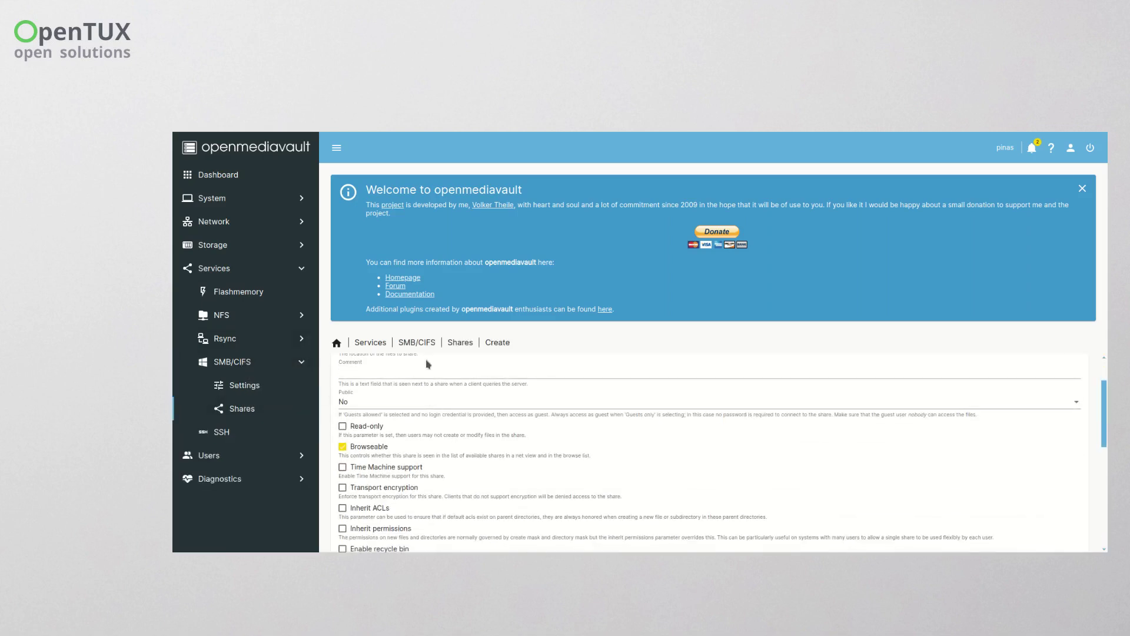
scroll(426, 404, "up", 1)
left_click(424, 401)
left_click(420, 402)
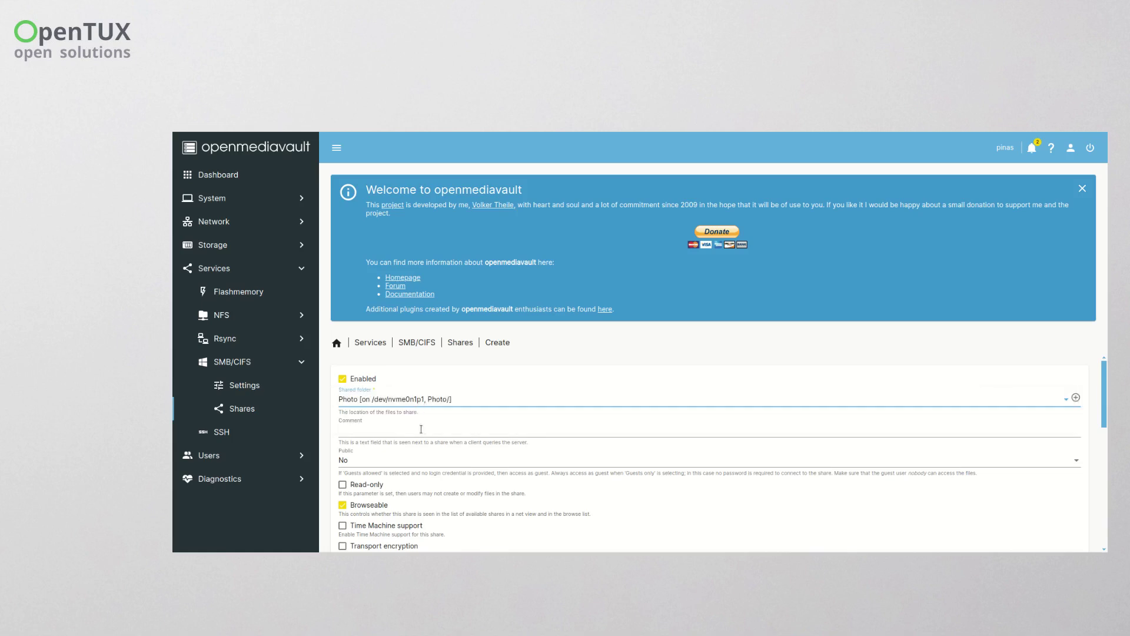
- Save the Photo share with default settings and apply the pending changes
scroll(426, 471, "down", 1)
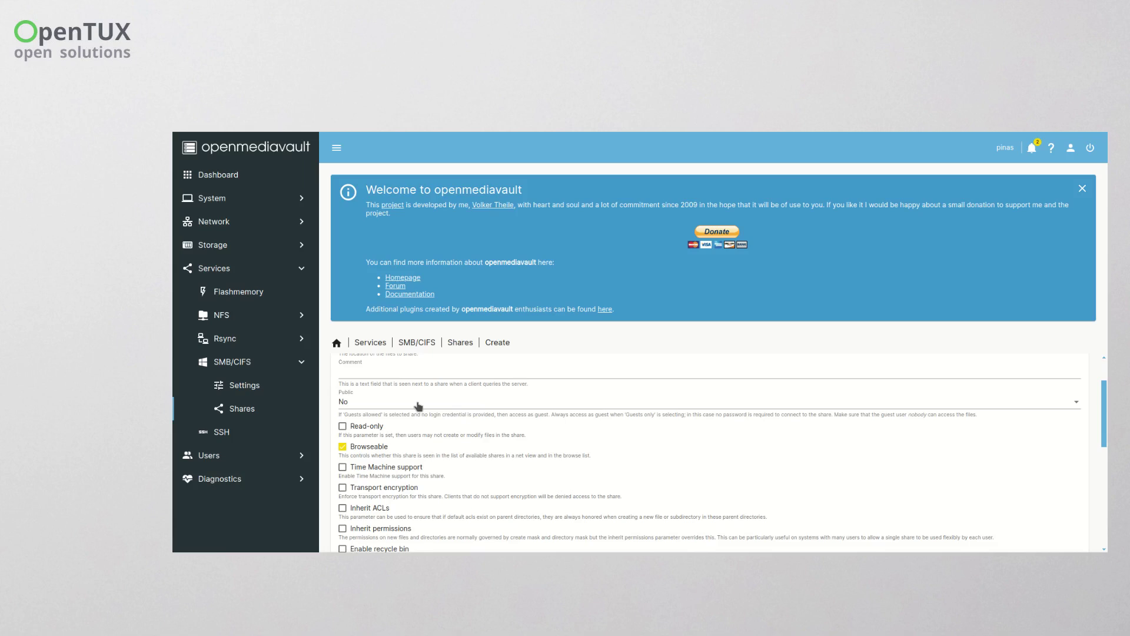
scroll(418, 406, "down", 3)
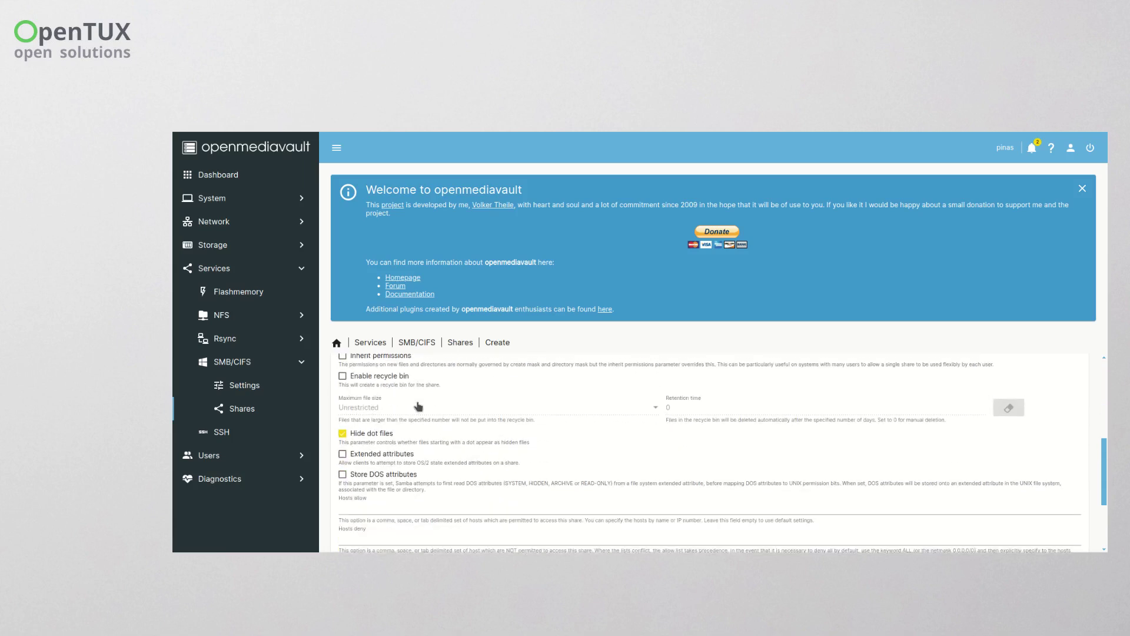
scroll(419, 406, "up", 4)
scroll(576, 454, "down", 10)
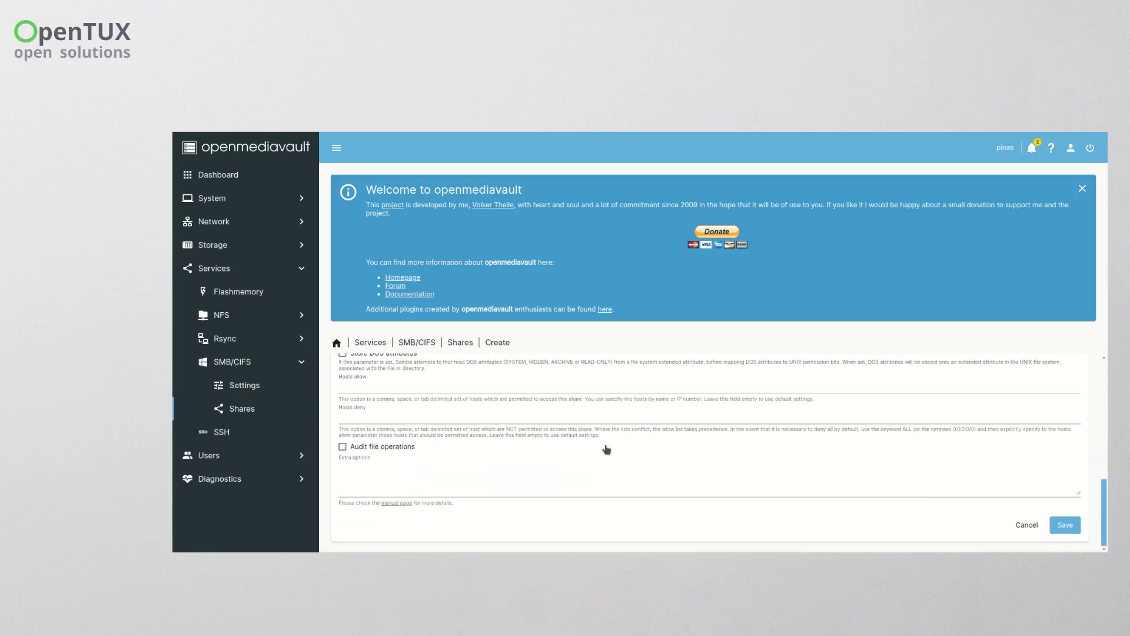
left_click(1076, 532)
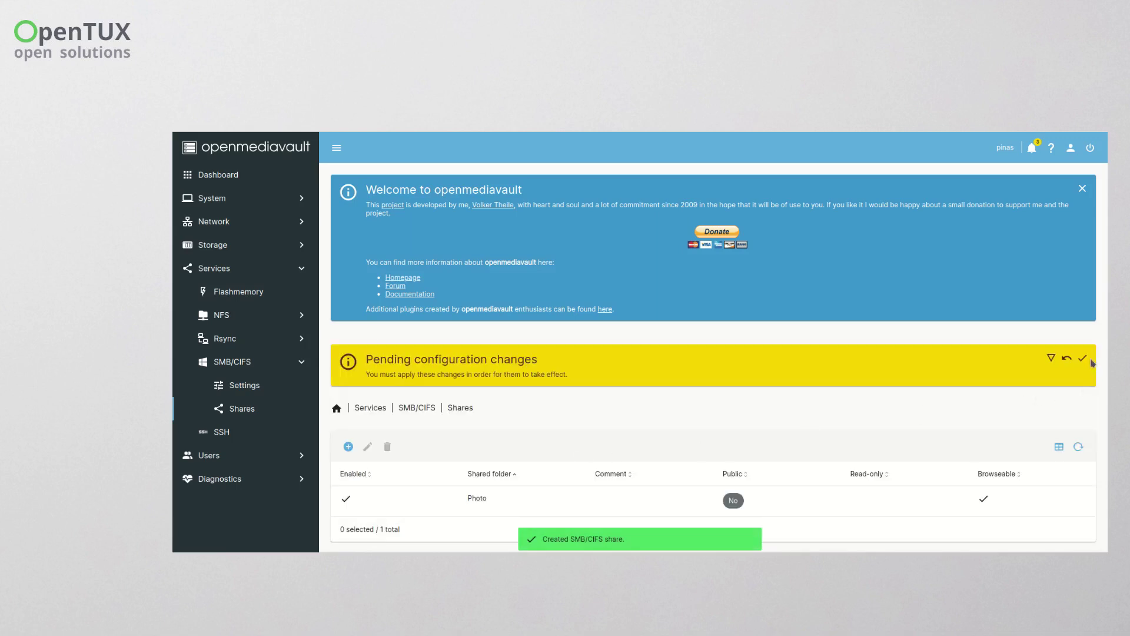
left_click(1084, 358)
- Apply the earlier pending changes and begin adding a new user under User Management > Users
left_click(712, 366)
left_click(251, 195)
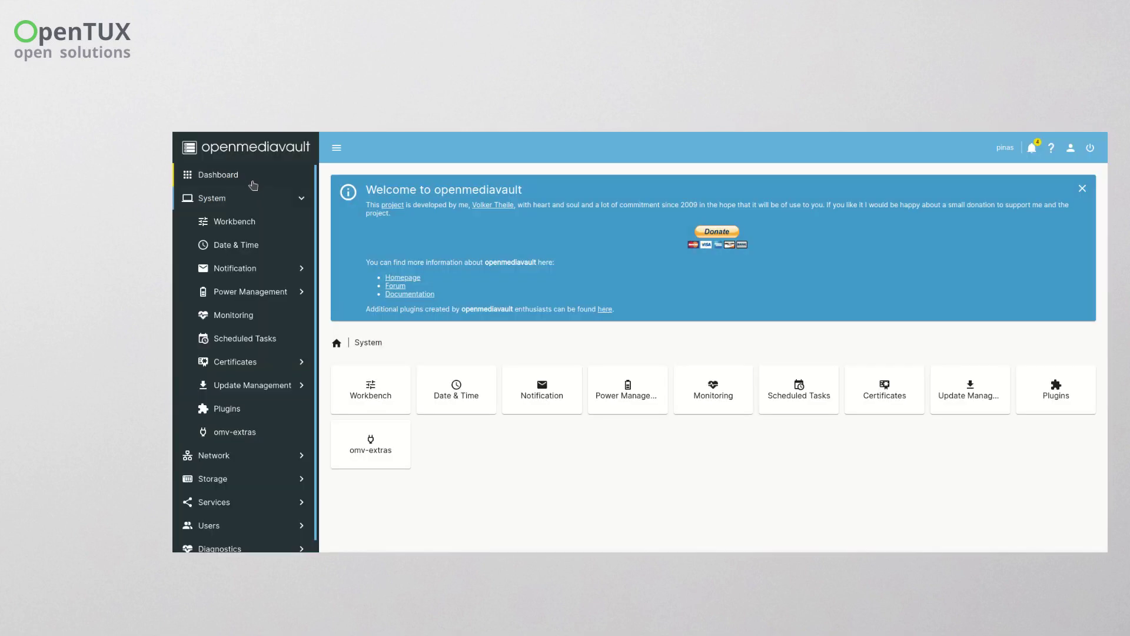
left_click(232, 528)
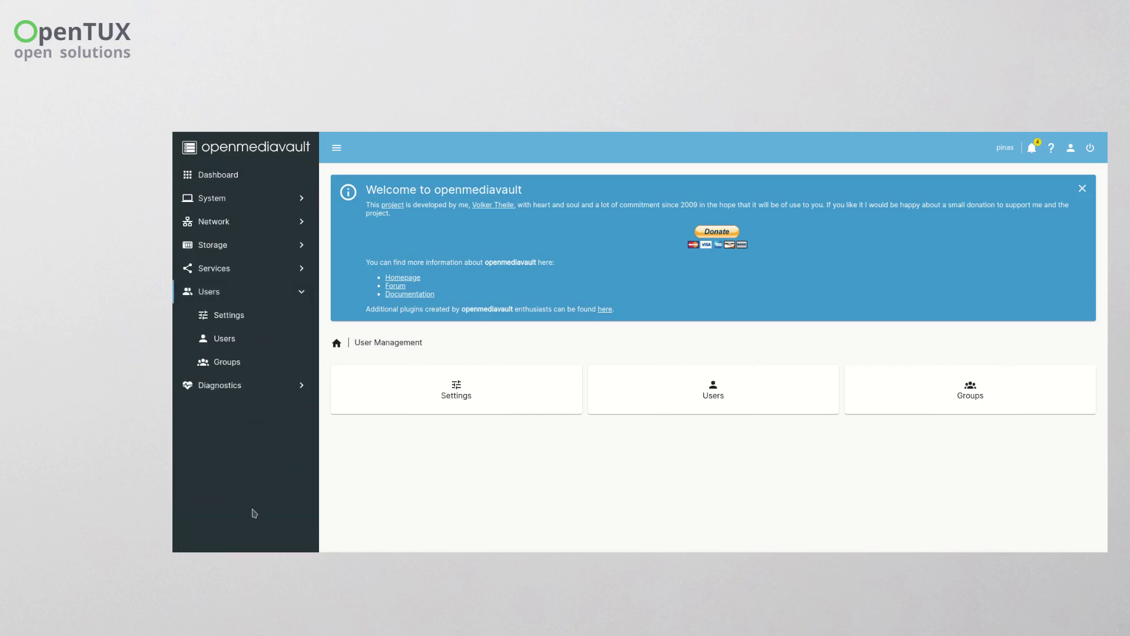
left_click(707, 404)
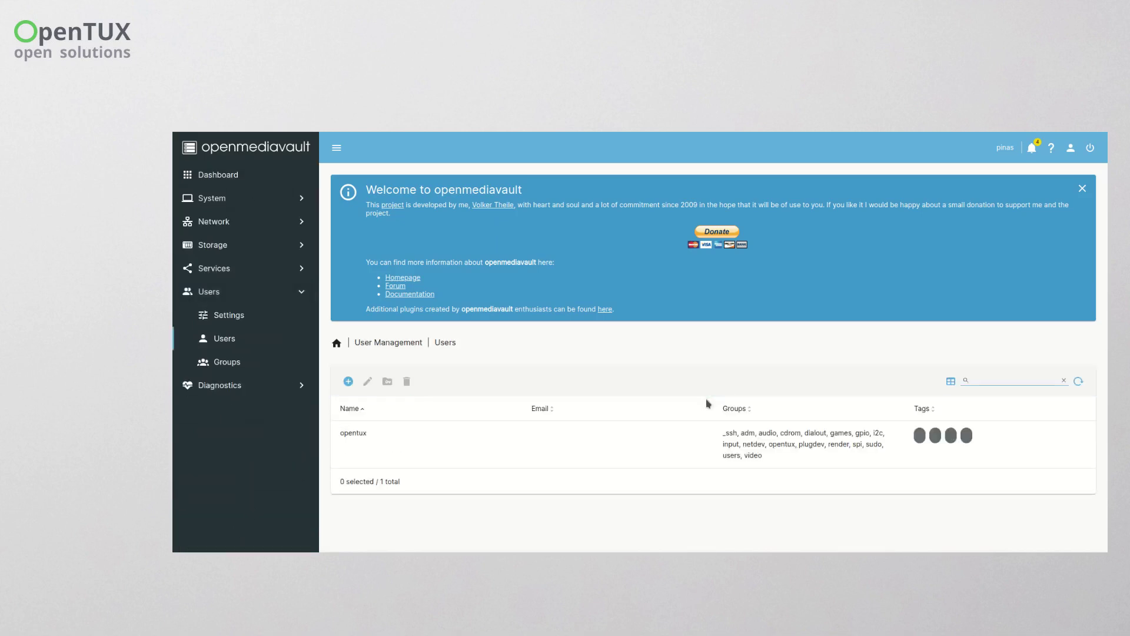
left_click(348, 383)
left_click(361, 405)
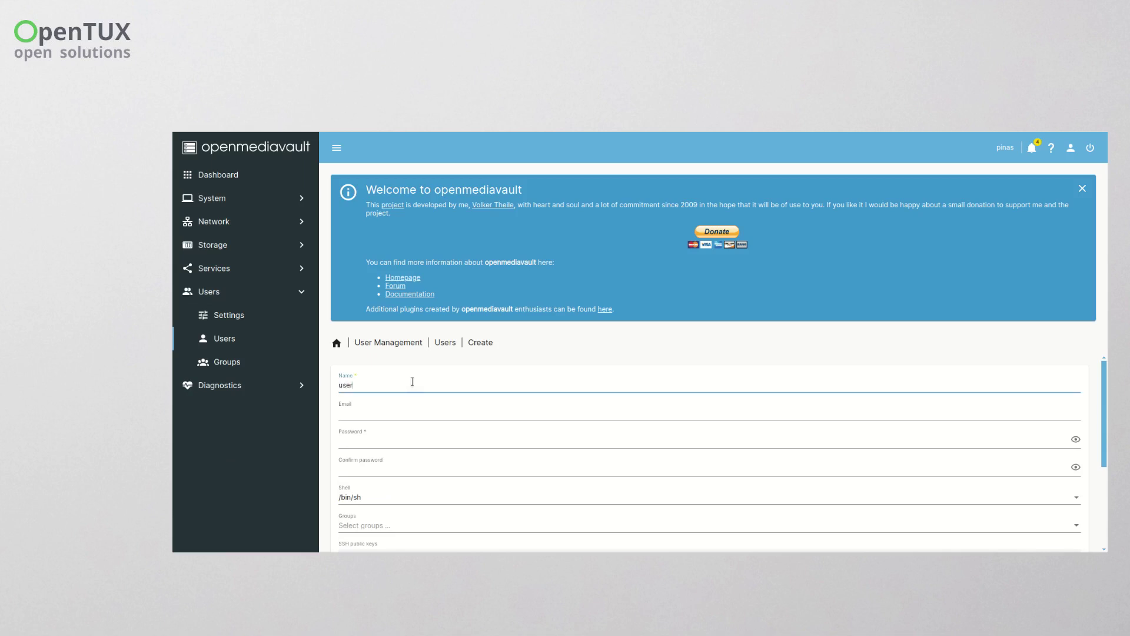
- Enter and confirm the new user's password, leaving the groups unselected
left_click(394, 438)
key("Tab")
type("••")
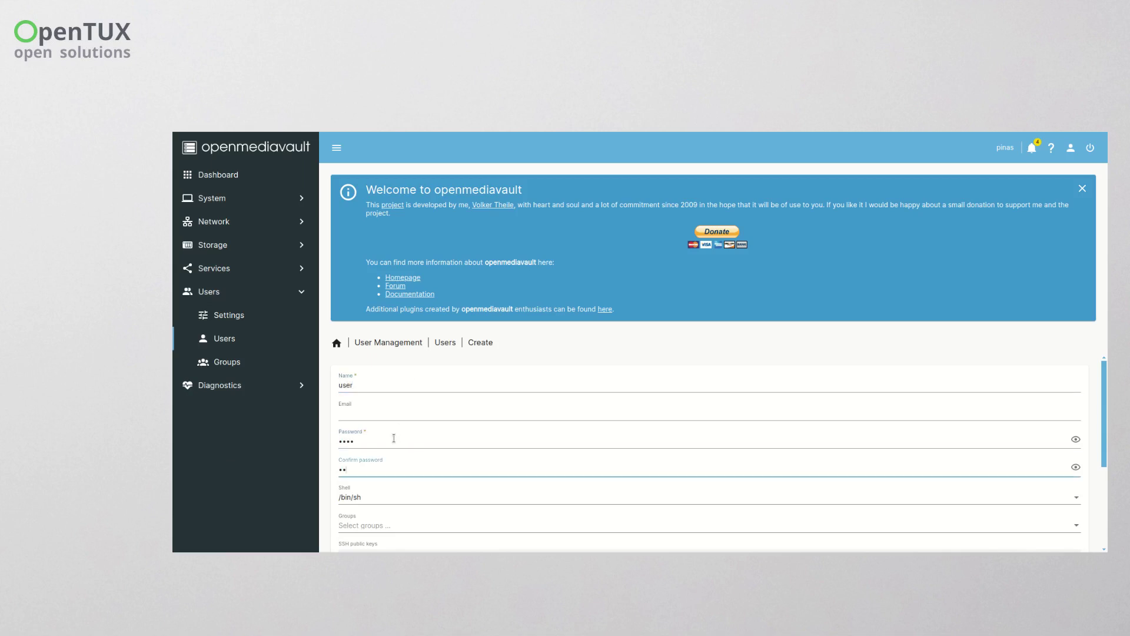
scroll(404, 437, "down", 2)
left_click(436, 410)
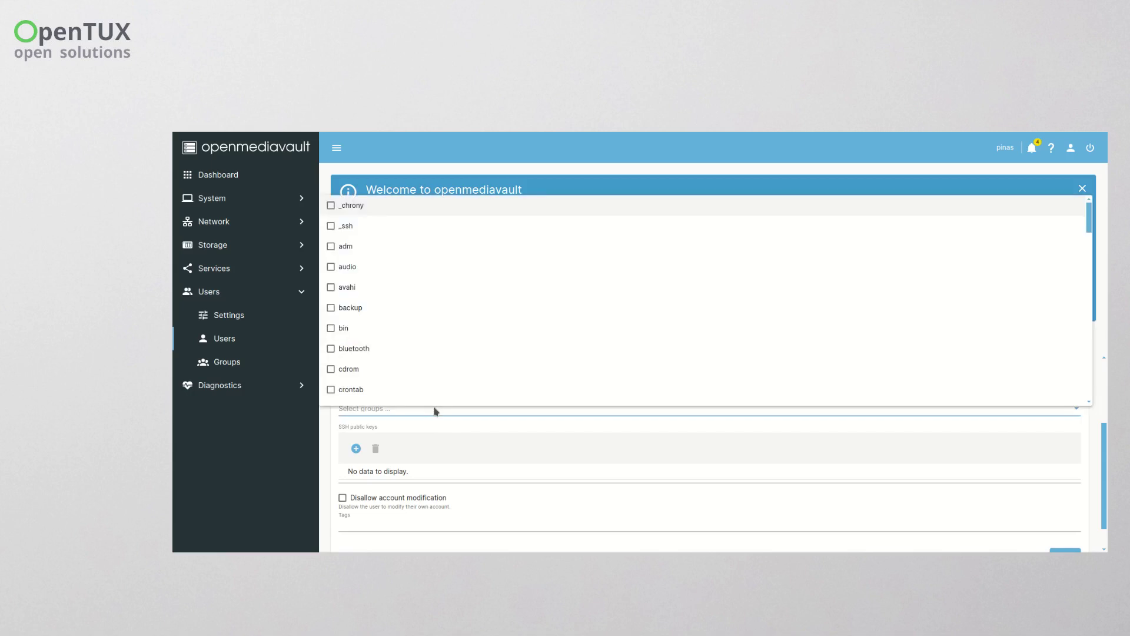
left_click(436, 410)
- Save the new account 'user' and apply the pending configuration changes
scroll(446, 437, "down", 1)
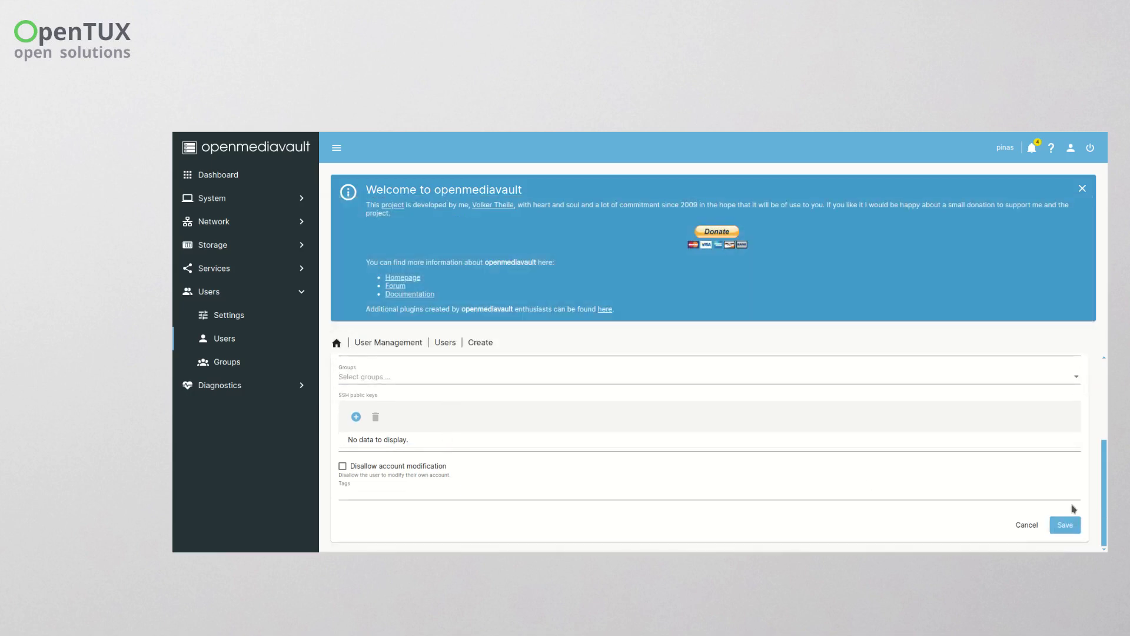
left_click(1068, 525)
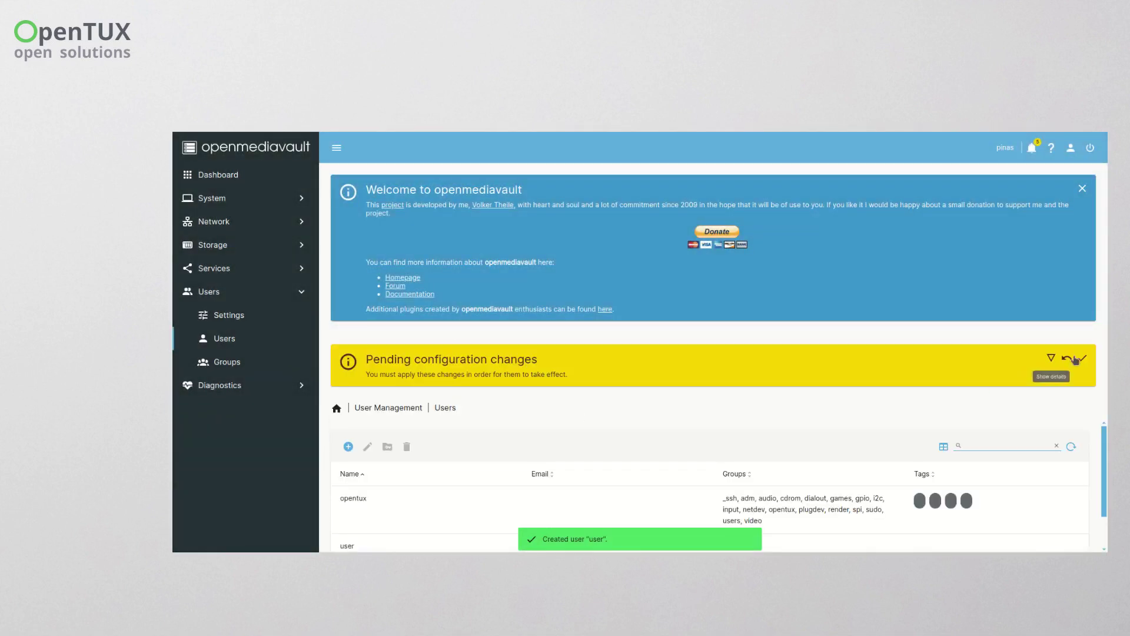
left_click(1078, 359)
left_click(715, 368)
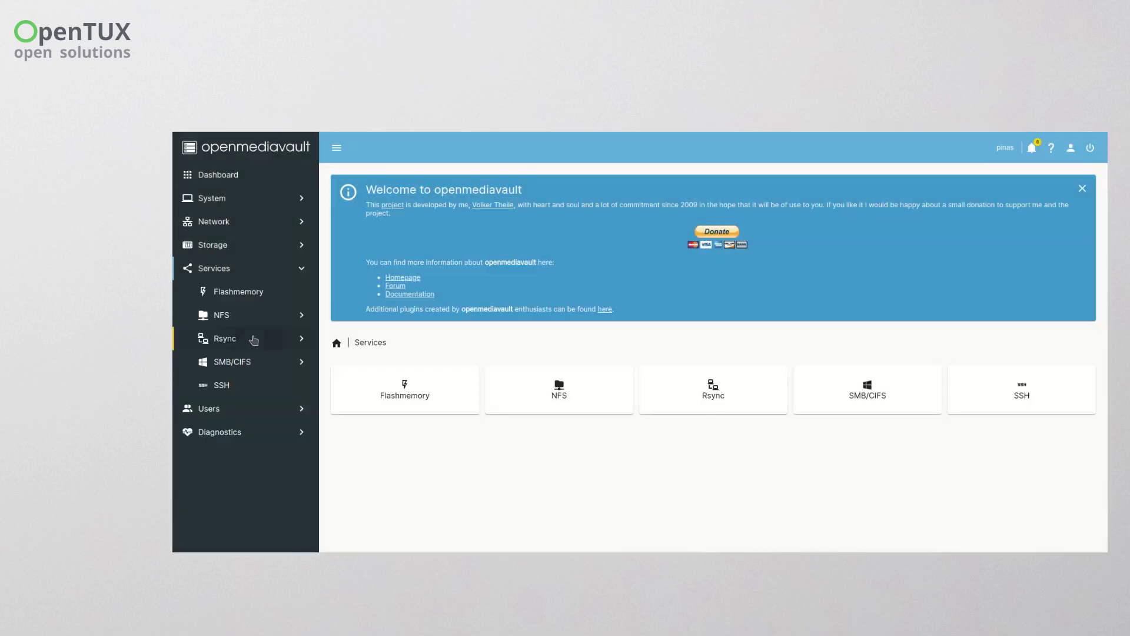
- Create a new Local rsync task with source Photo and destination PhotoBackup
left_click(224, 338)
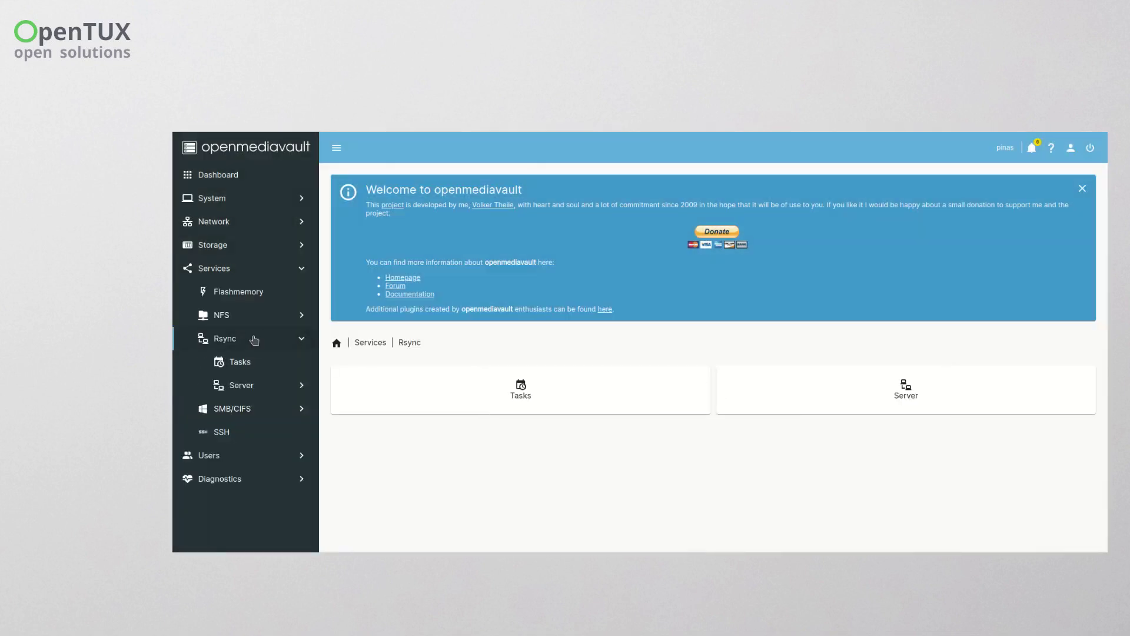
left_click(518, 386)
left_click(351, 381)
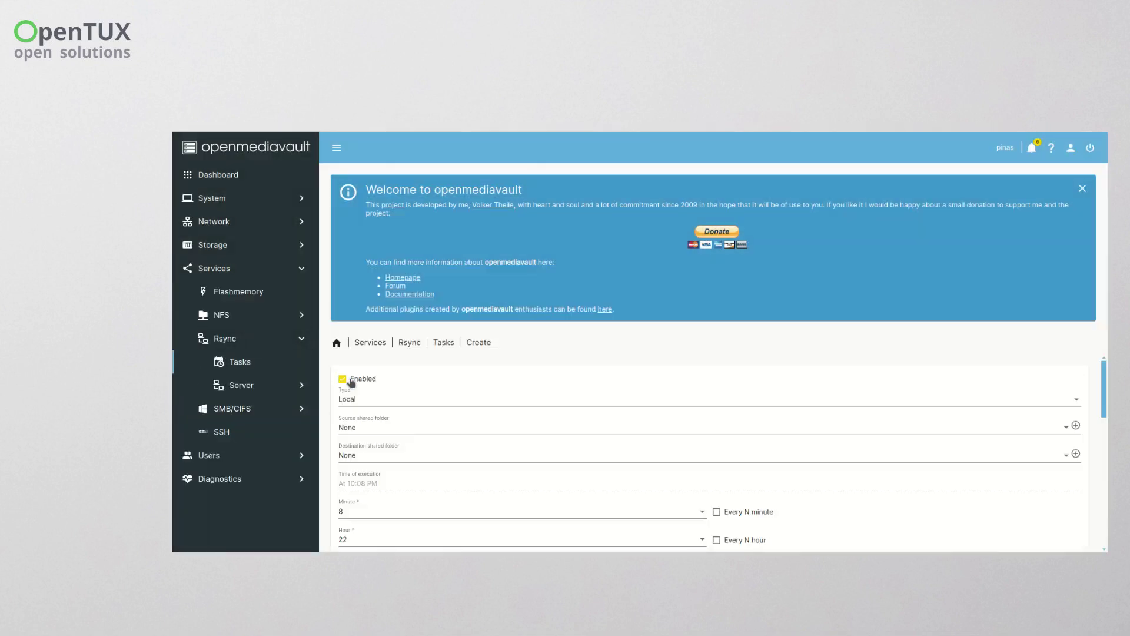
left_click(416, 403)
left_click(415, 403)
left_click(422, 428)
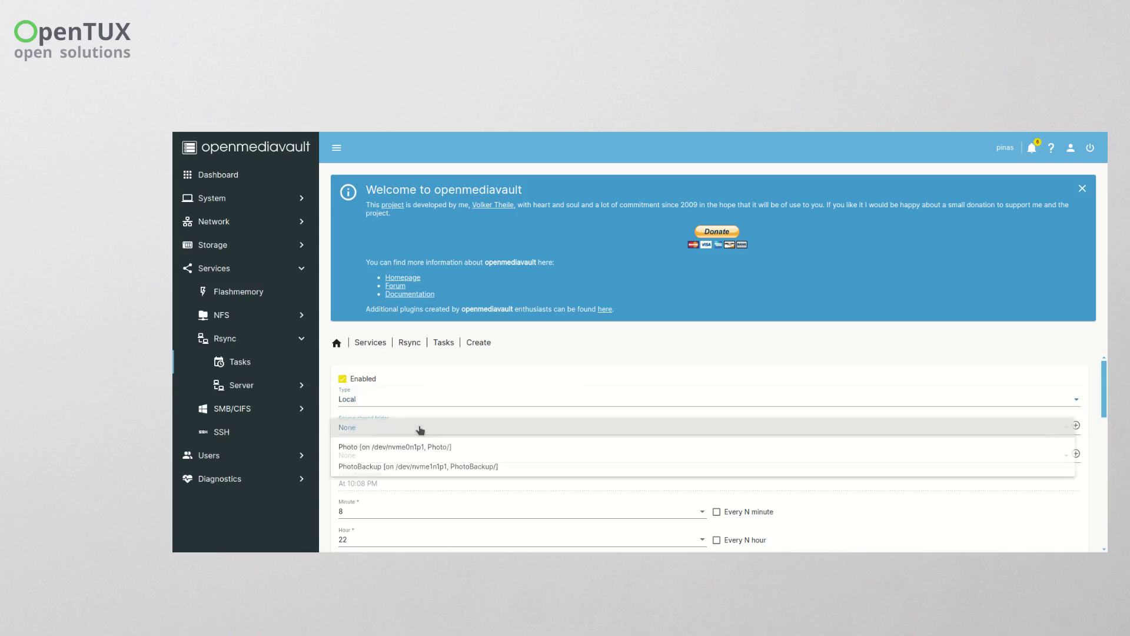
left_click(423, 447)
left_click(427, 460)
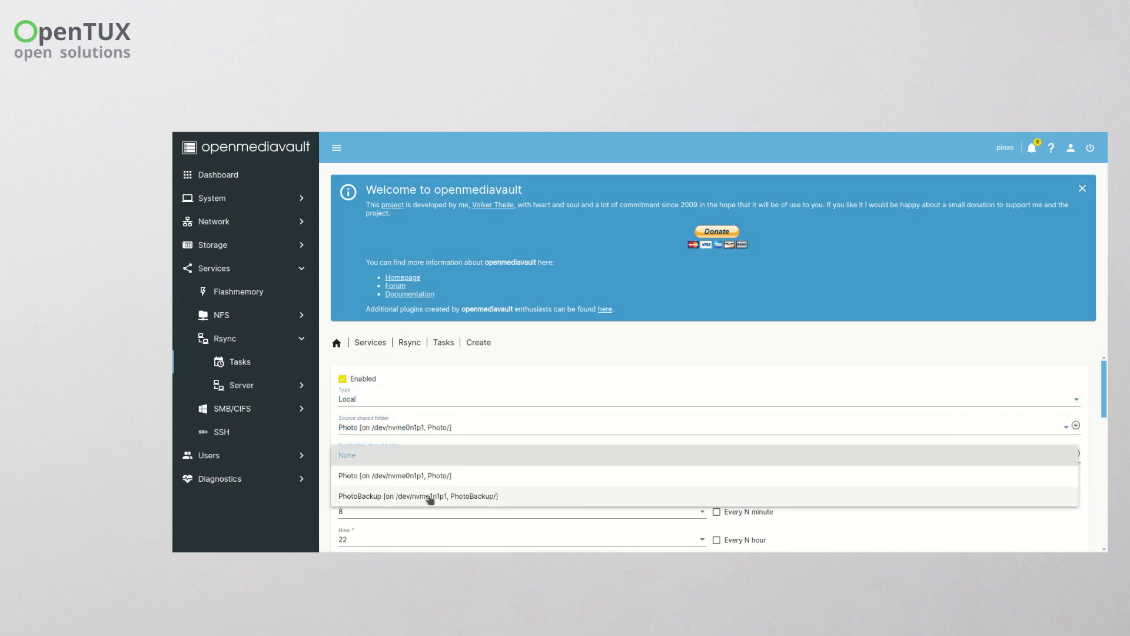
left_click(431, 500)
scroll(574, 457, "down", 3)
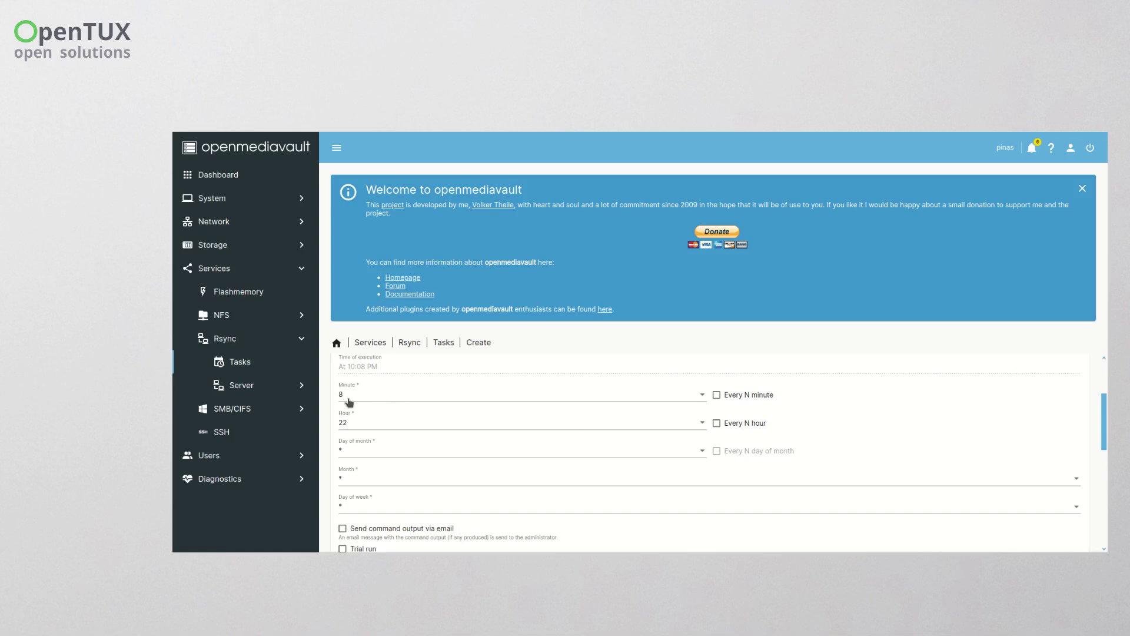
- Schedule the task for minute 0, hour 1 (01:00 AM), replacing minute 8 and hour 22
left_click(704, 398)
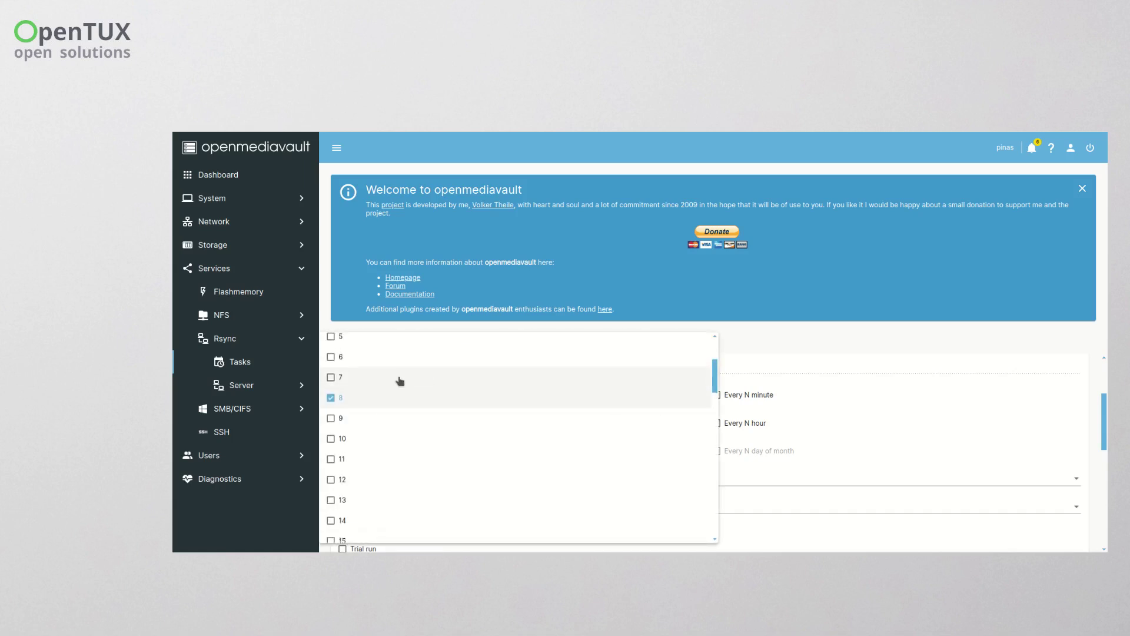
scroll(397, 381, "up", 2)
left_click(330, 490)
scroll(330, 489, "down", 1)
left_click(701, 436)
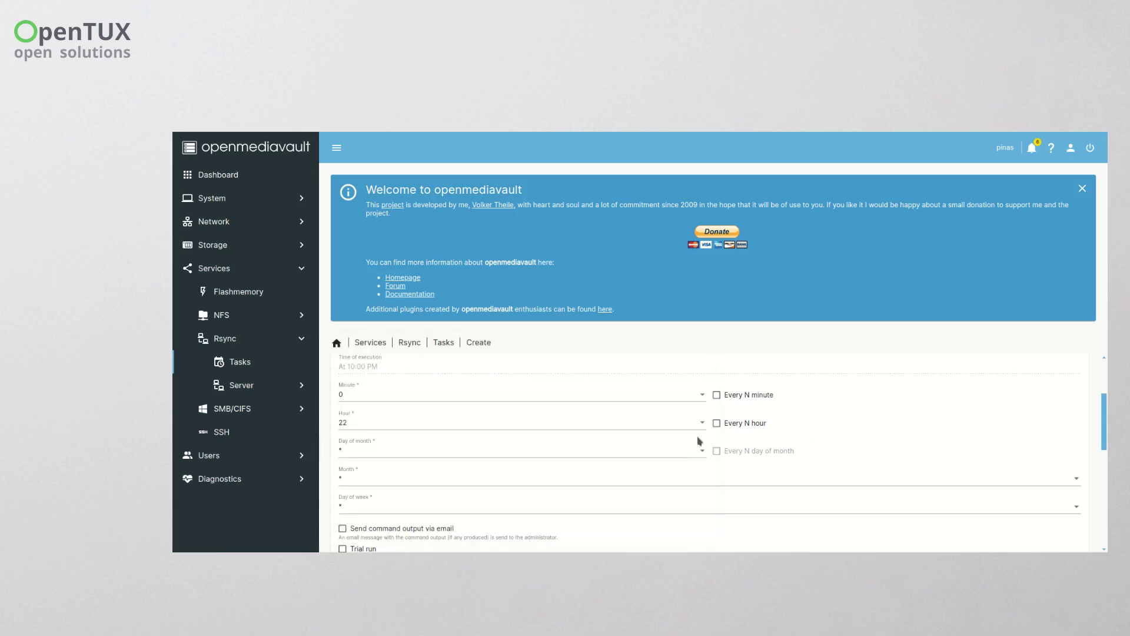
left_click(347, 421)
left_click(340, 518)
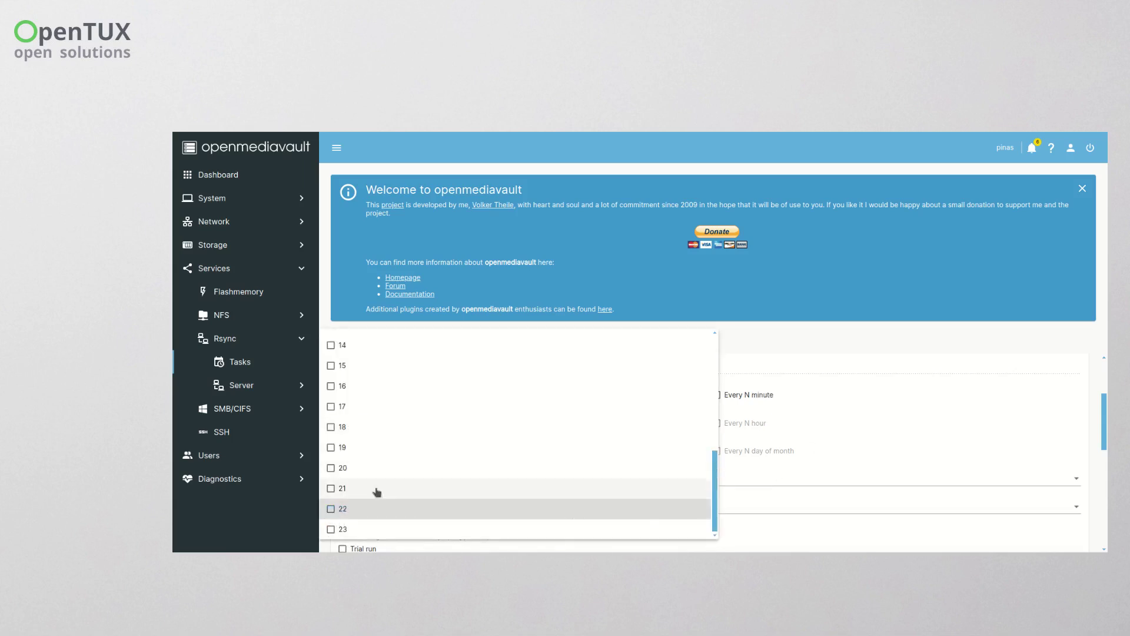
scroll(383, 483, "up", 5)
left_click(330, 382)
left_click(878, 432)
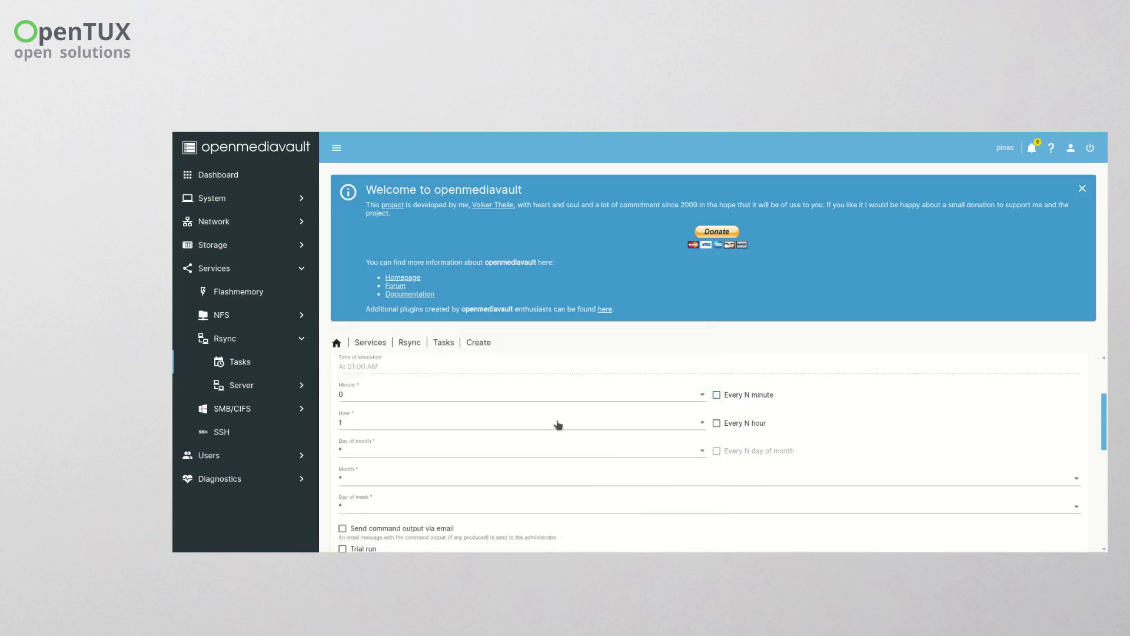
scroll(379, 449, "down", 5)
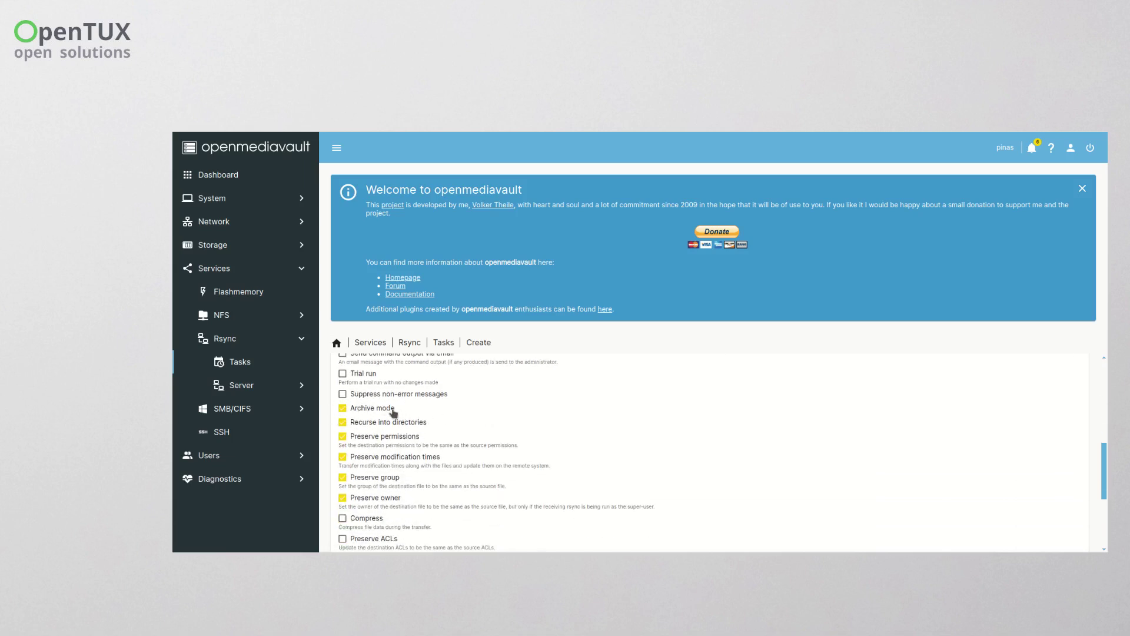
- Keep the remaining rsync options at their defaults and save the Photo-to-PhotoBackup task
scroll(528, 421, "down", 2)
scroll(528, 421, "down", 2)
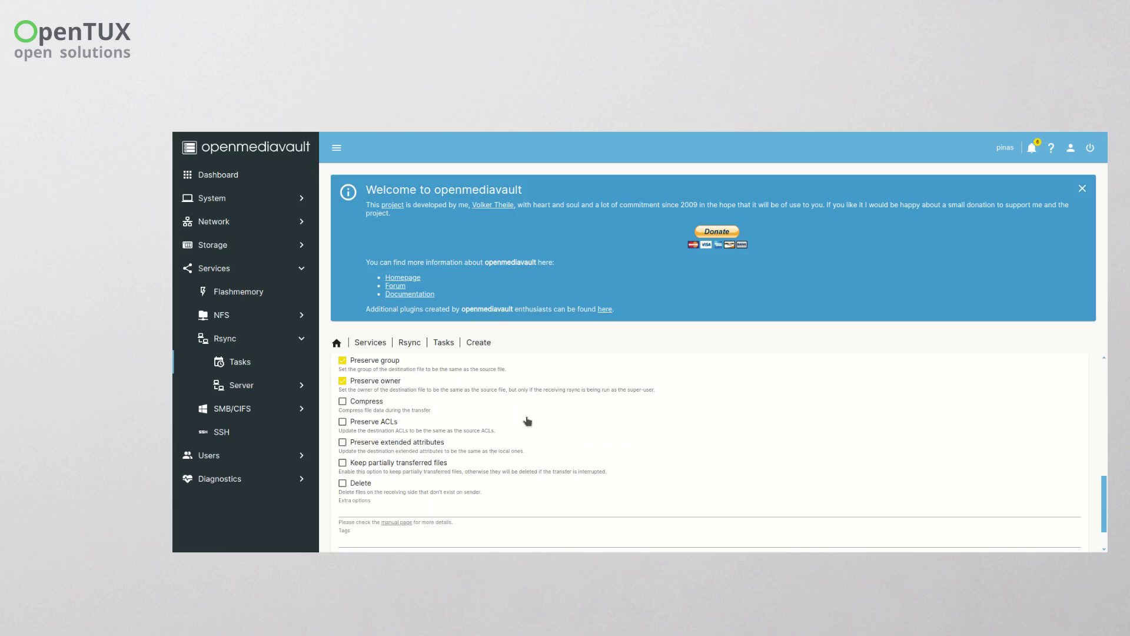
scroll(529, 419, "up", 2)
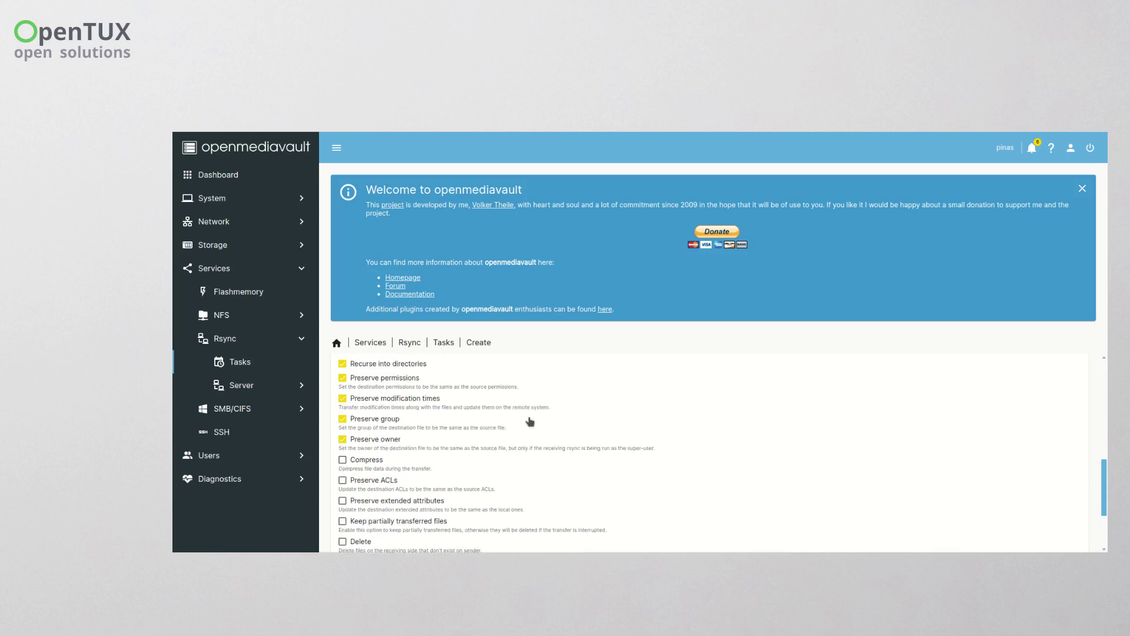
scroll(530, 424, "down", 2)
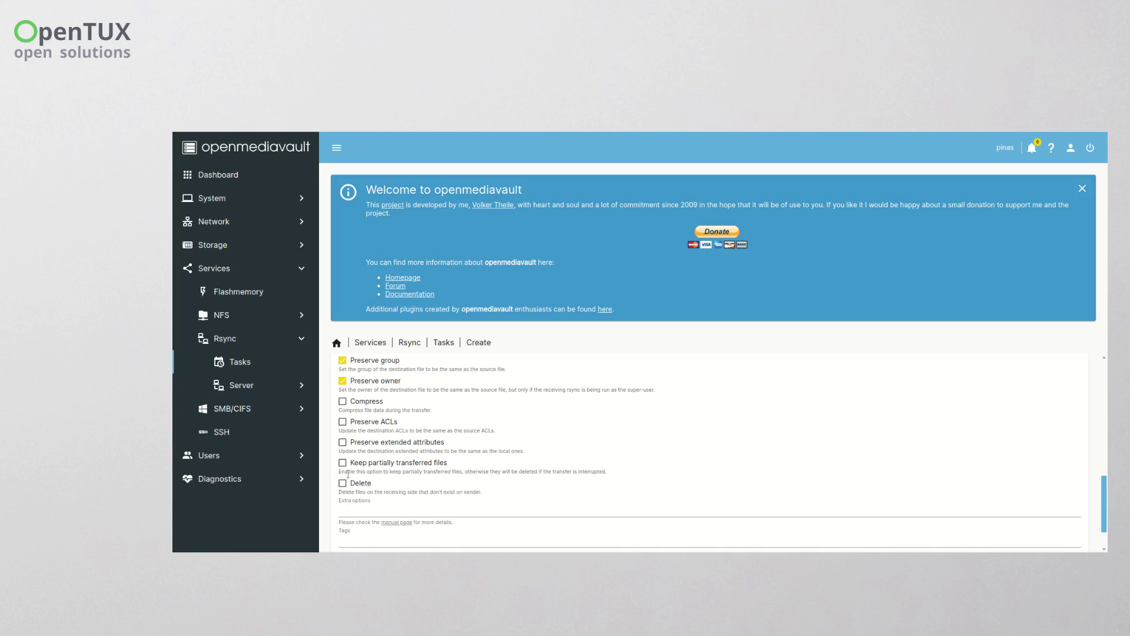
scroll(976, 499, "down", 1)
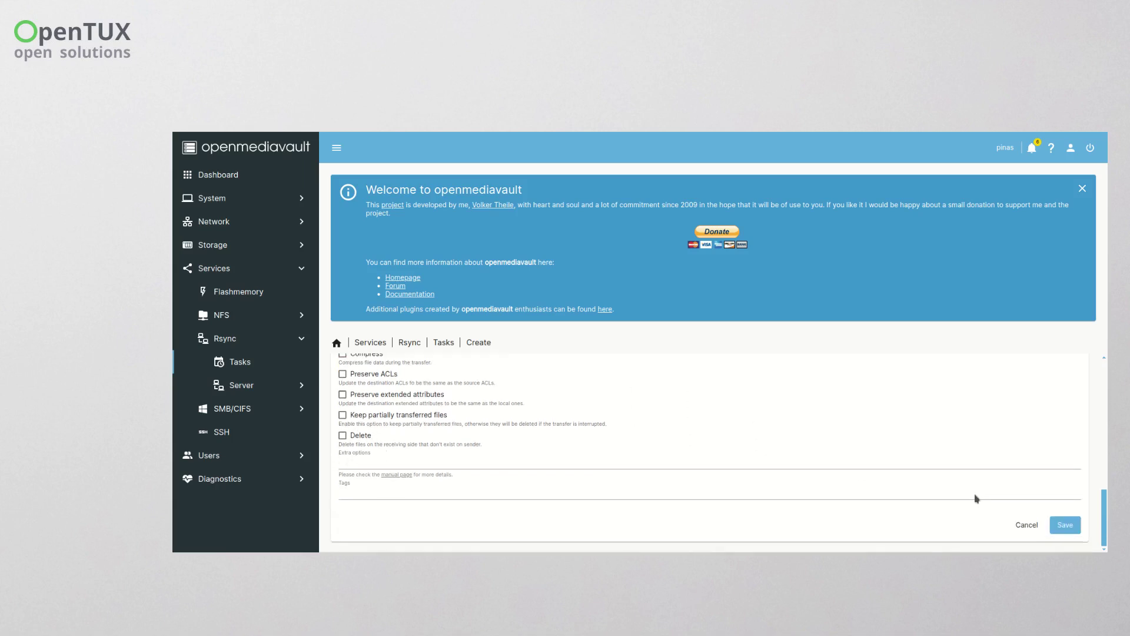
left_click(1066, 525)
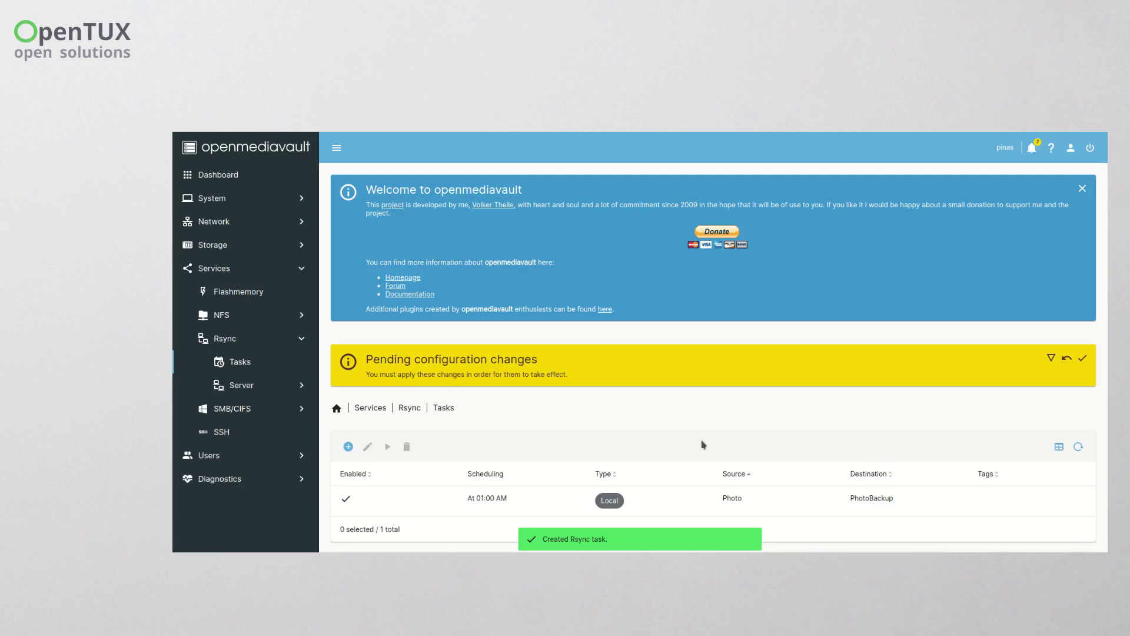
- Apply and confirm the pending configuration changes for the new rsync task
left_click(1083, 359)
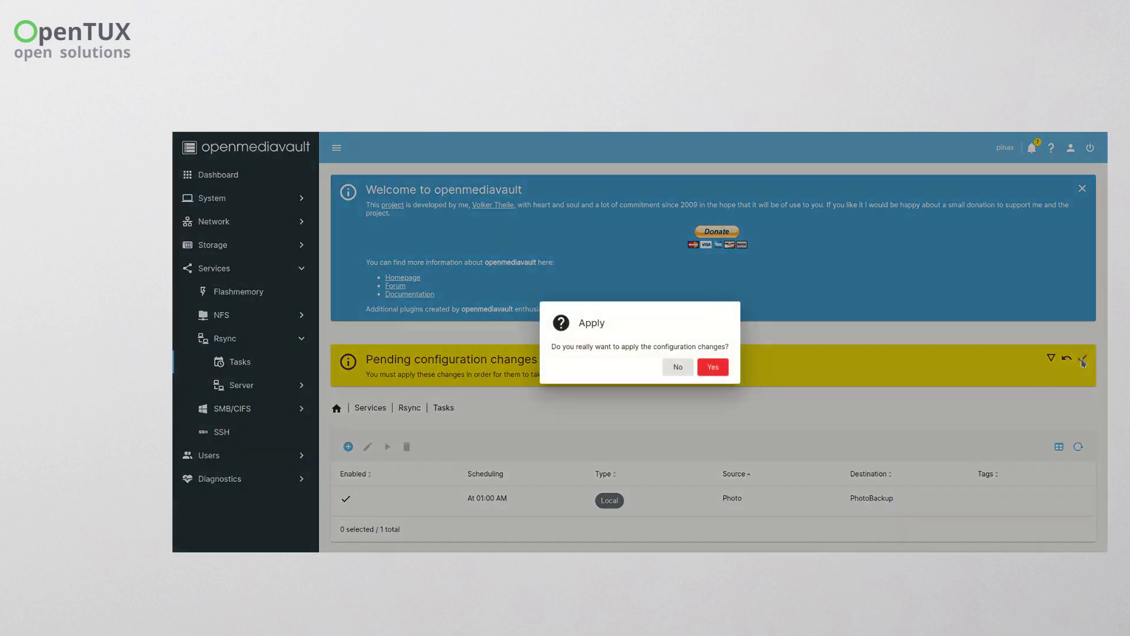
left_click(713, 367)
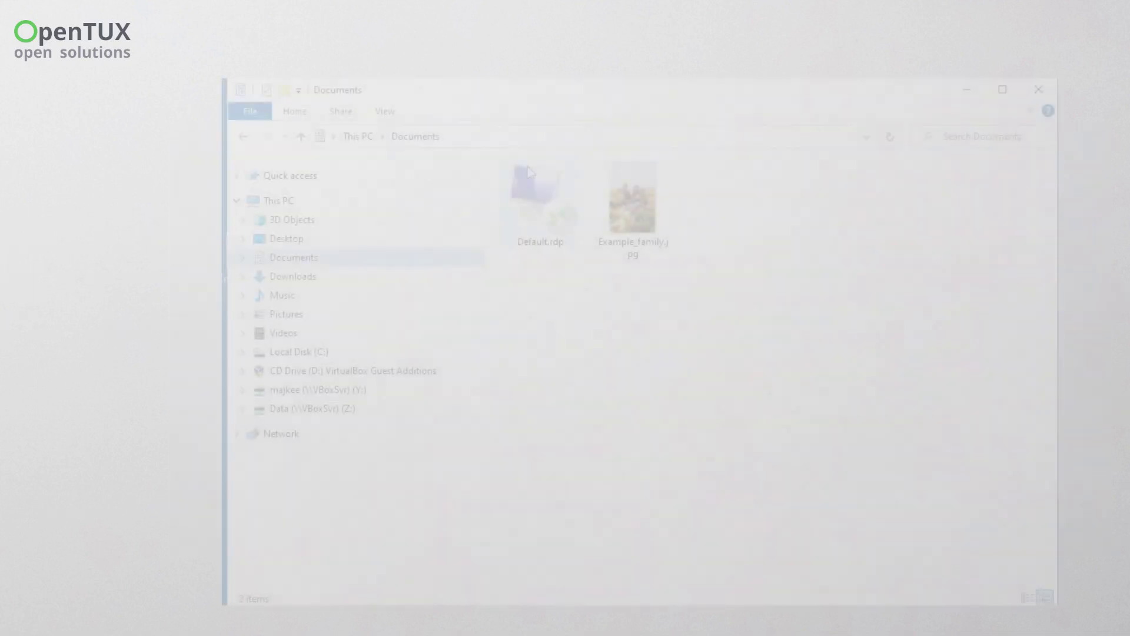
- Browse to \\10.0.0.28, sign in with the network user's credentials, and open the Photo share
left_click(494, 136)
type("\\\\")
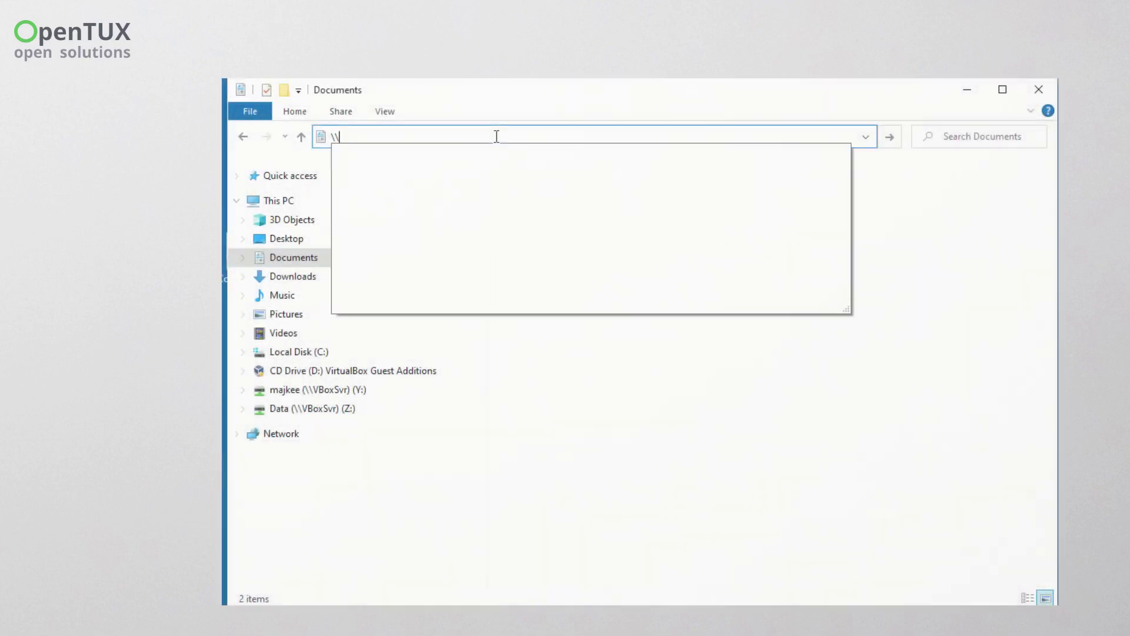
type("10.0.0.28")
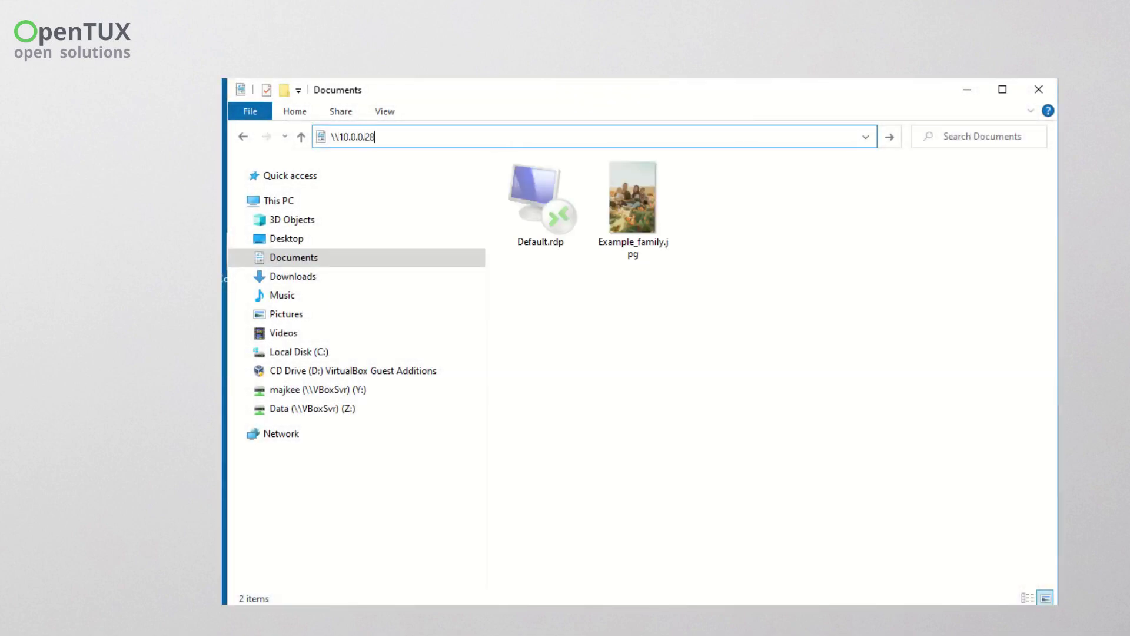
key("Return")
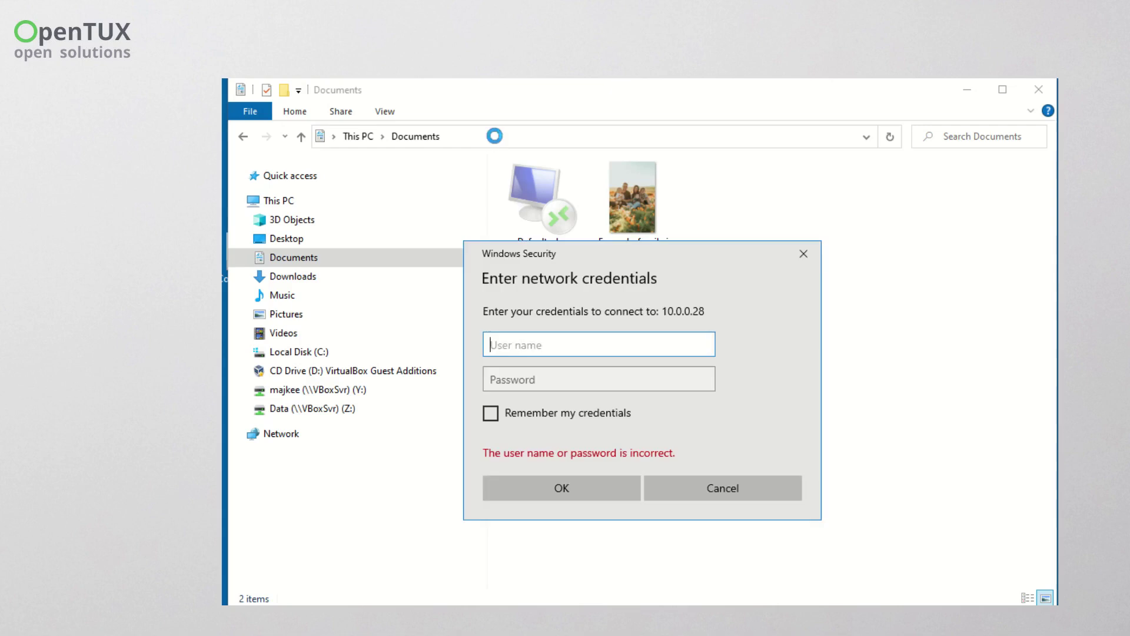
type("user")
key("Tab")
type("••")
key("Return")
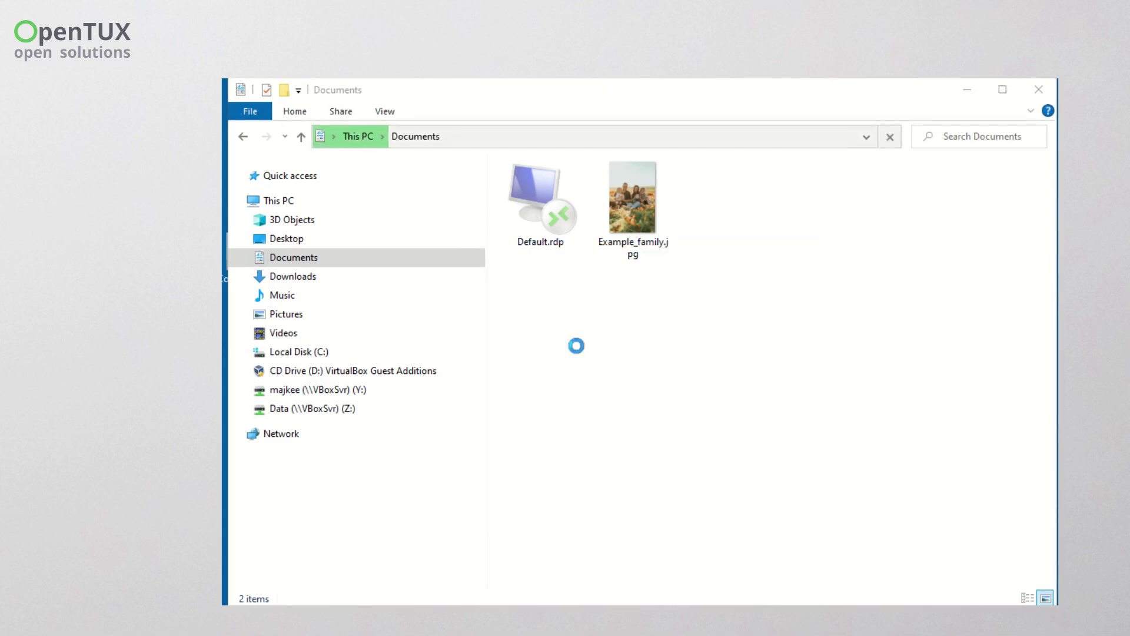
double_click(547, 195)
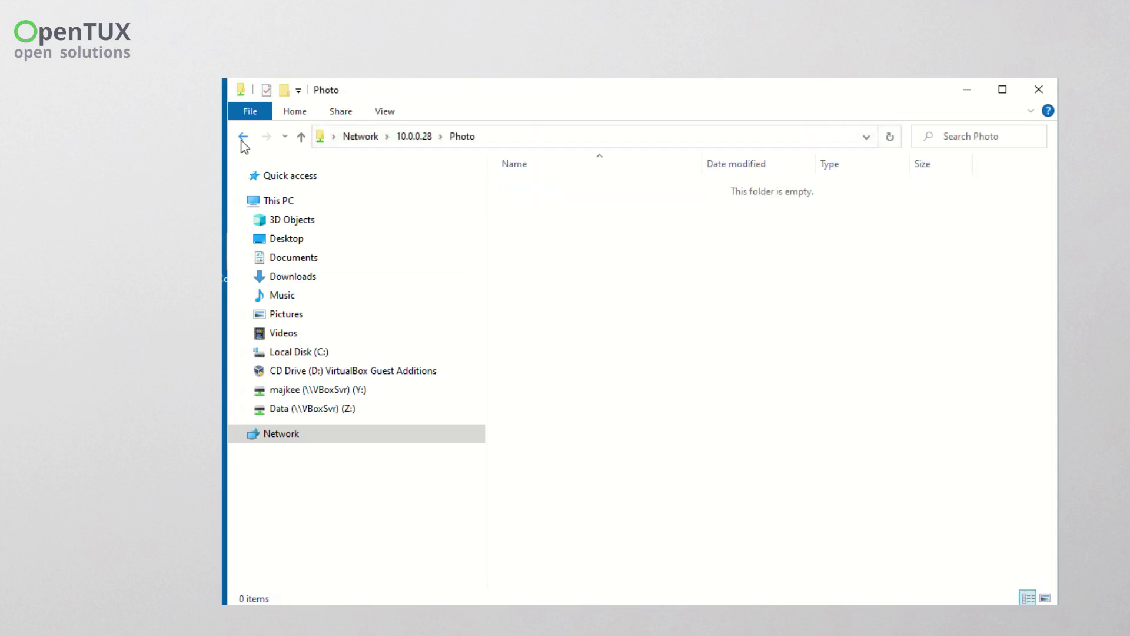
- Copy the Photo share's network path and start Map network drive from This PC
left_click(487, 136)
right_click(388, 139)
left_click(434, 191)
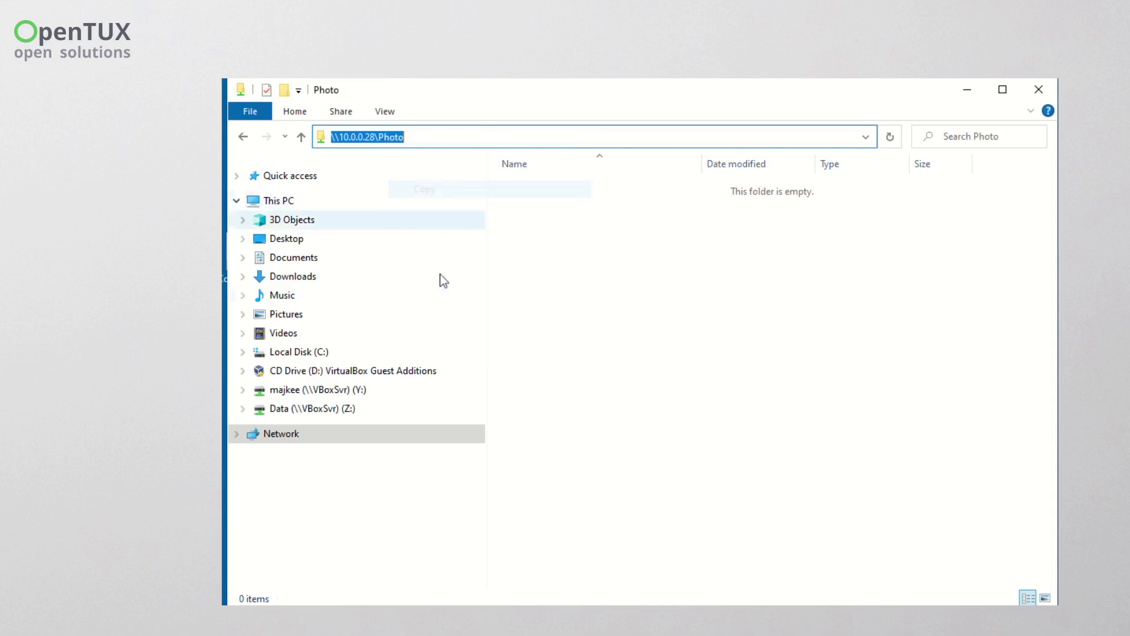
right_click(288, 207)
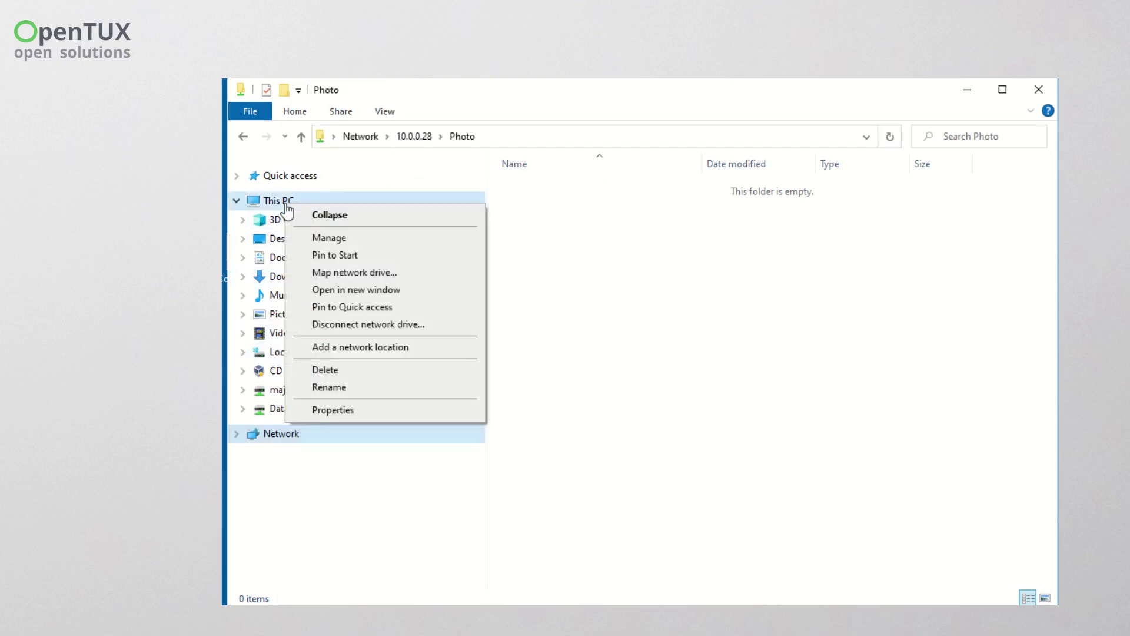
left_click(372, 272)
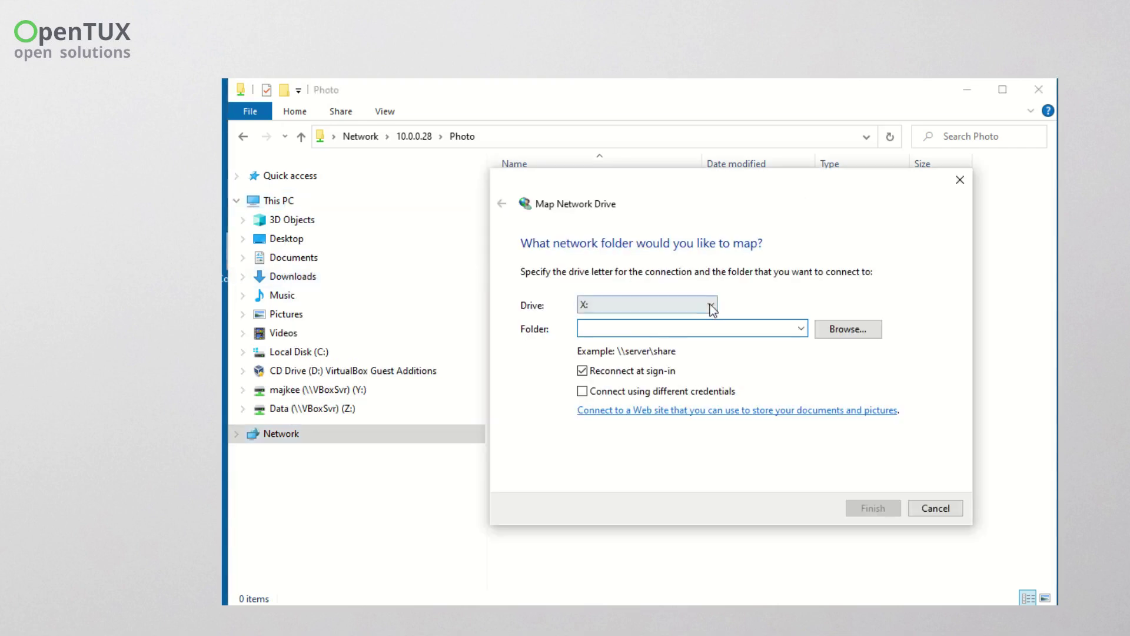